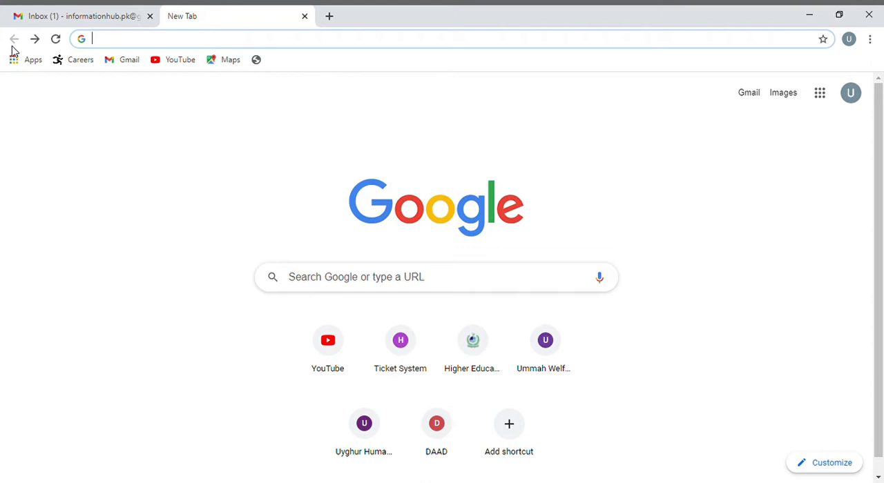
Go to apply.scyp.hu and start registering a new applicant account
text(apply)
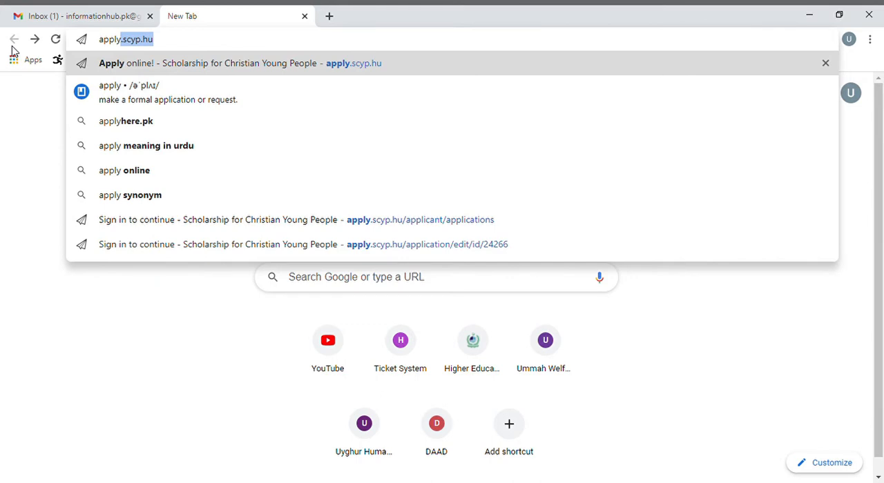
key(Return)
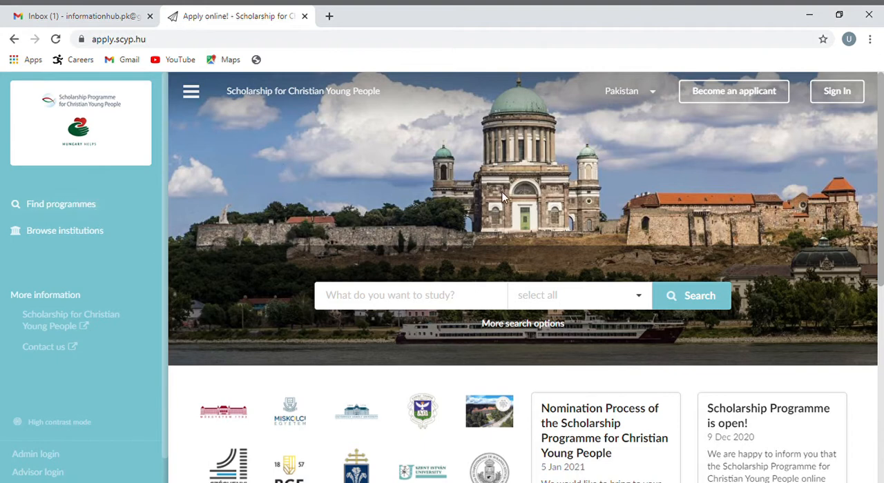
click(697, 95)
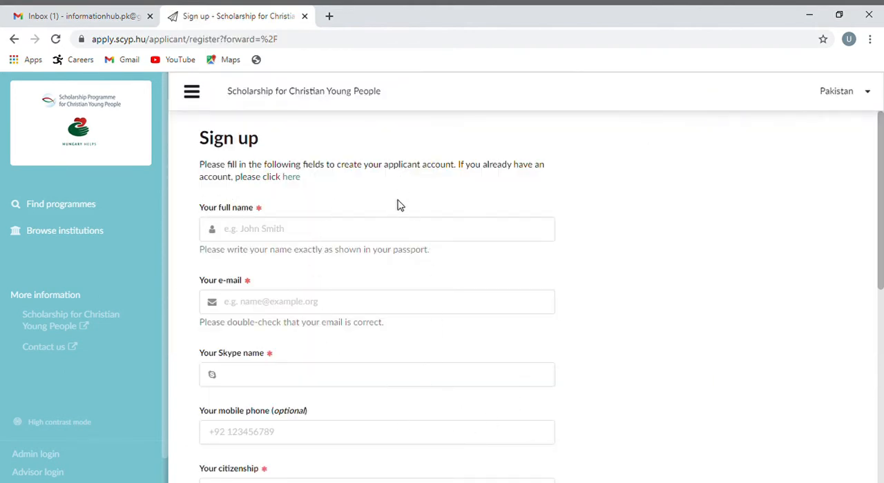
Fill in the applicant's full name, e-mail address and Skype name on the sign-up form
click(313, 233)
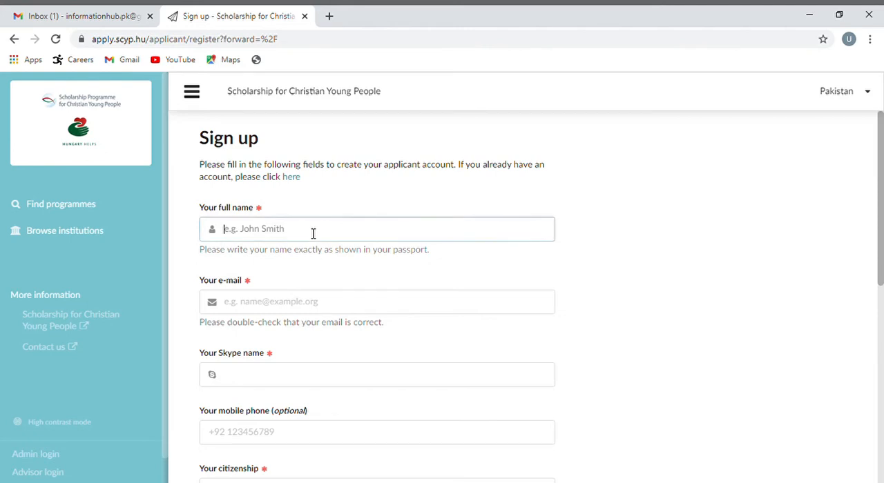
text(Information Hub)
click(265, 314)
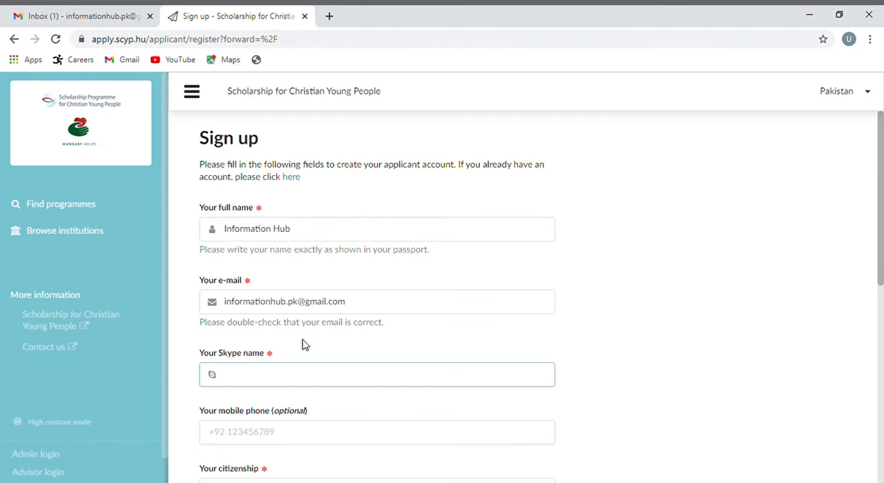
text(Information hub)
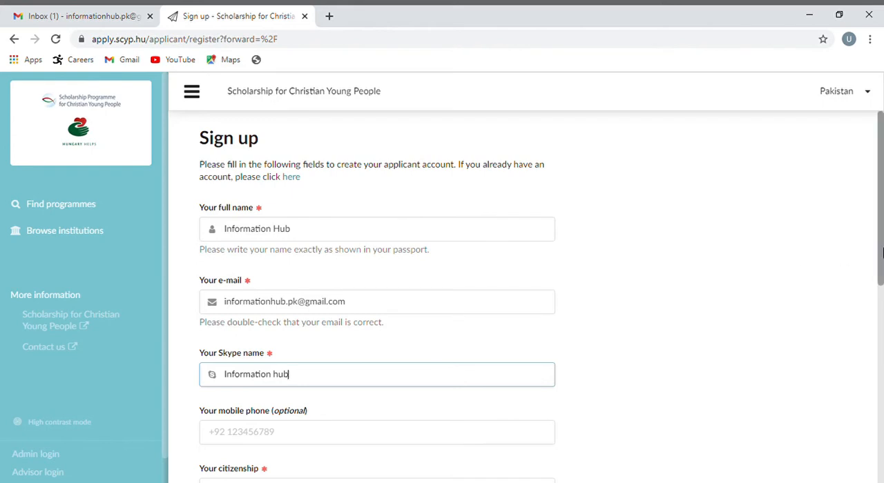
Choose Pakistan as the applicant's citizenship on the sign-up form
drag(882, 253, 872, 314)
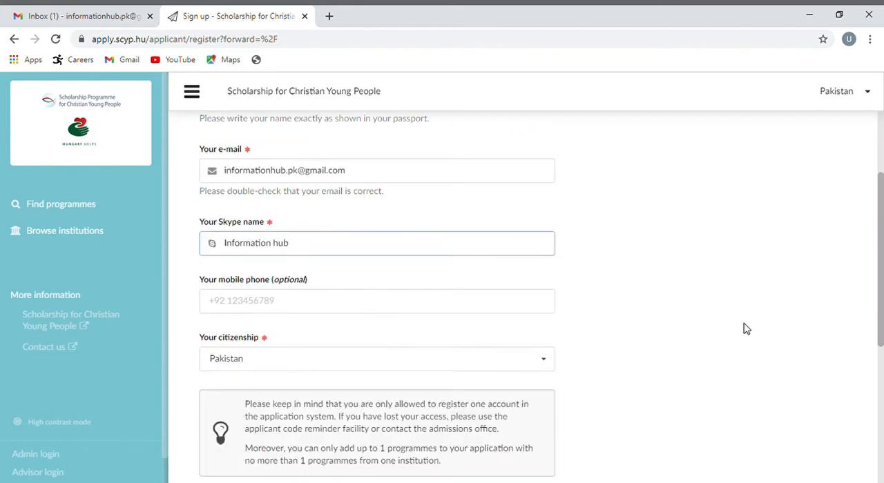
click(546, 366)
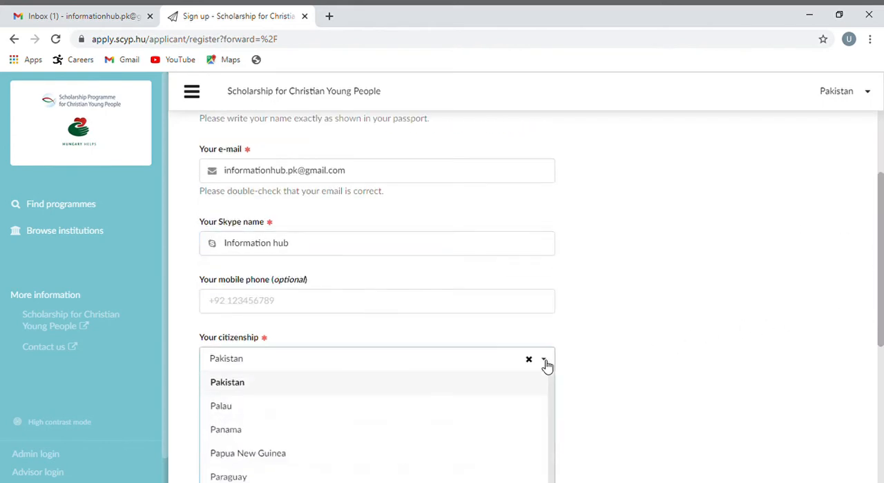
click(466, 384)
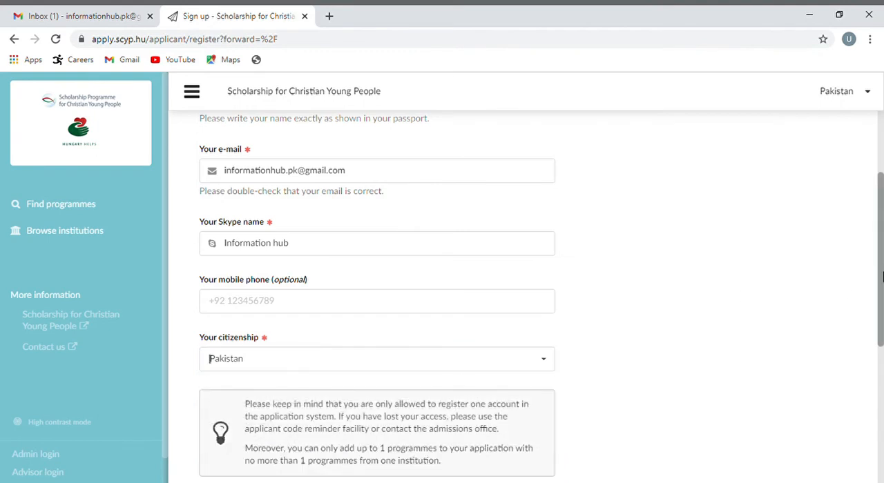
Accept all five consent and agreement statements, and complete the sign-up through the access code page
drag(882, 277, 879, 373)
click(204, 302)
click(204, 345)
click(204, 377)
click(204, 420)
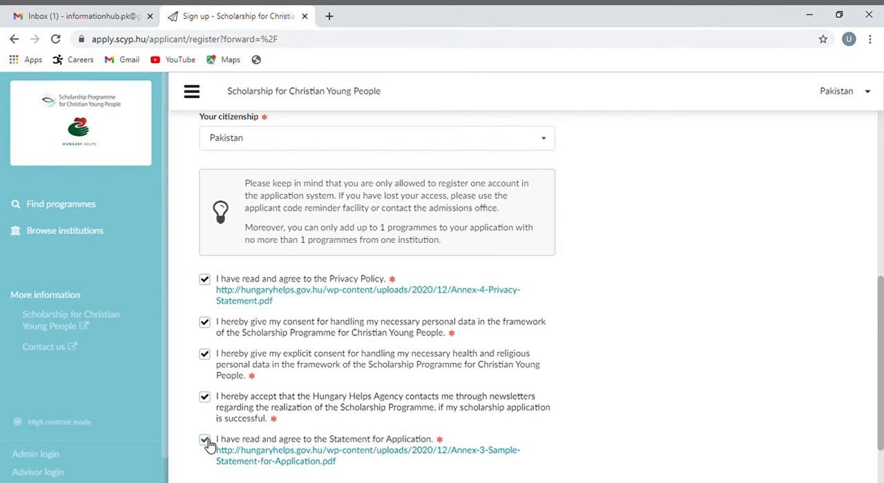
click(207, 440)
drag(881, 344, 881, 378)
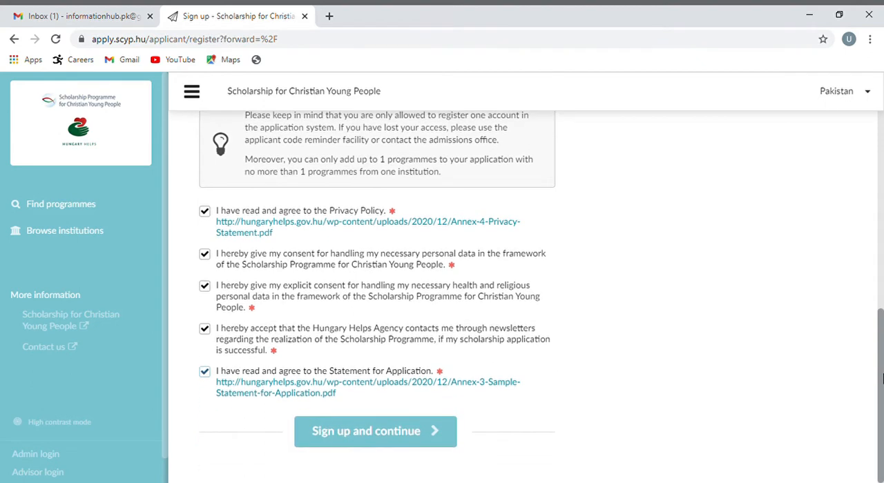
click(409, 434)
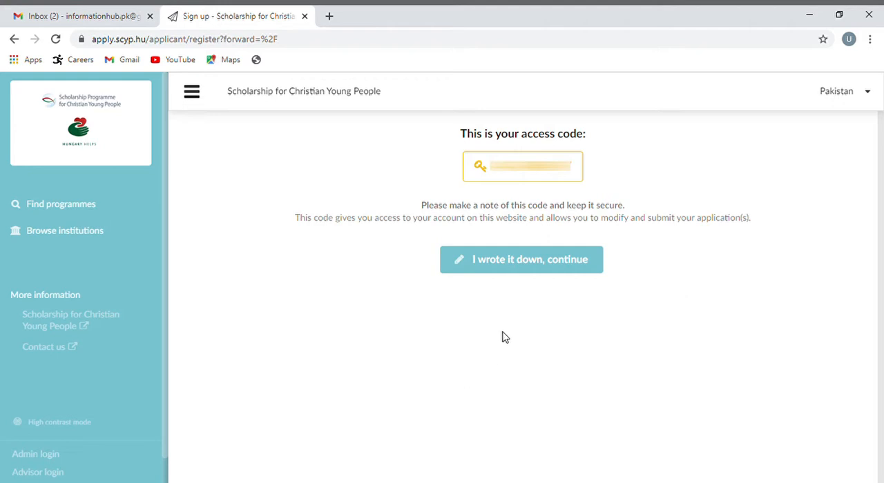
click(529, 272)
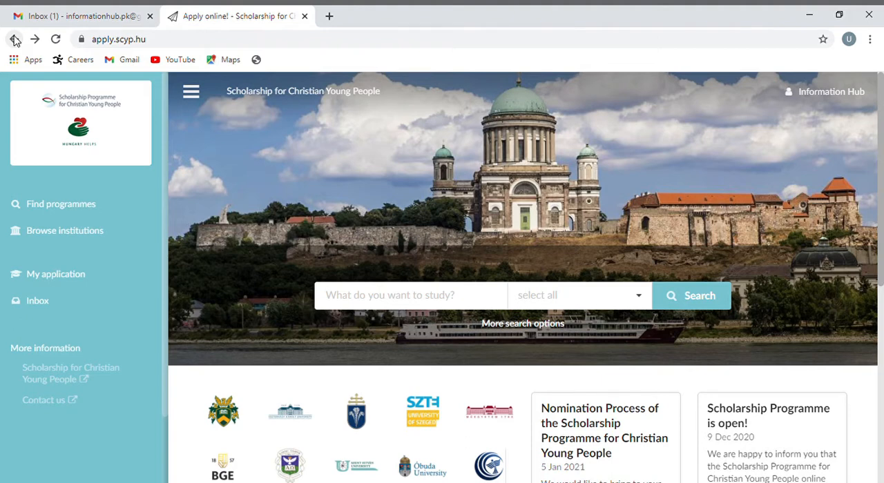
Search all institutions for Bachelor programmes taught in English for academic year 2021/22
click(66, 215)
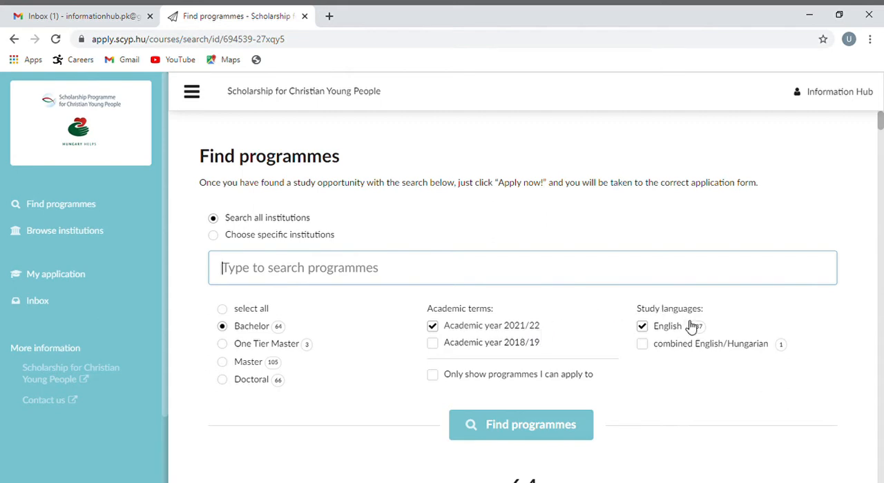
click(529, 426)
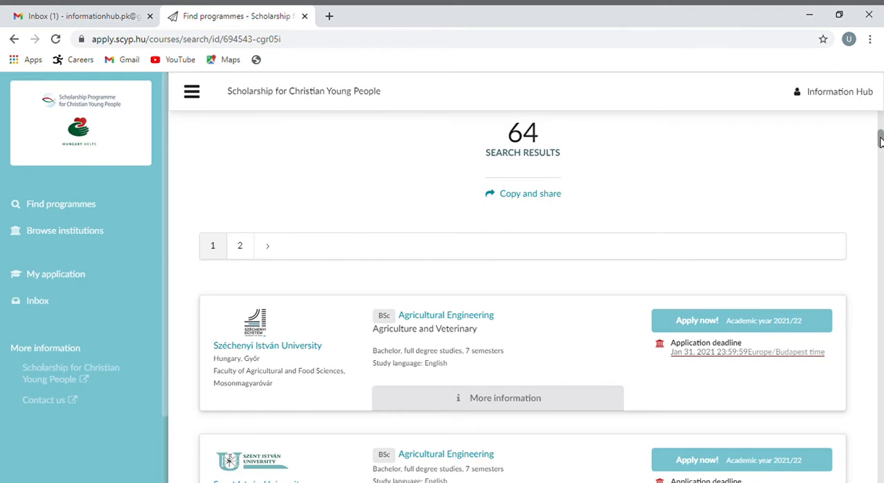
Open the University of Pécs BSc Chemistry programme and examine its entry, language, document and entrance exam requirements
drag(880, 140, 881, 214)
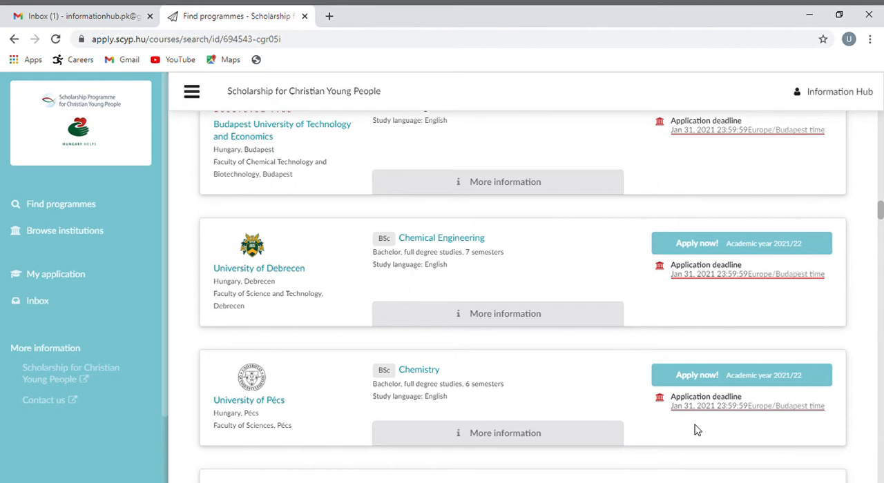
click(505, 435)
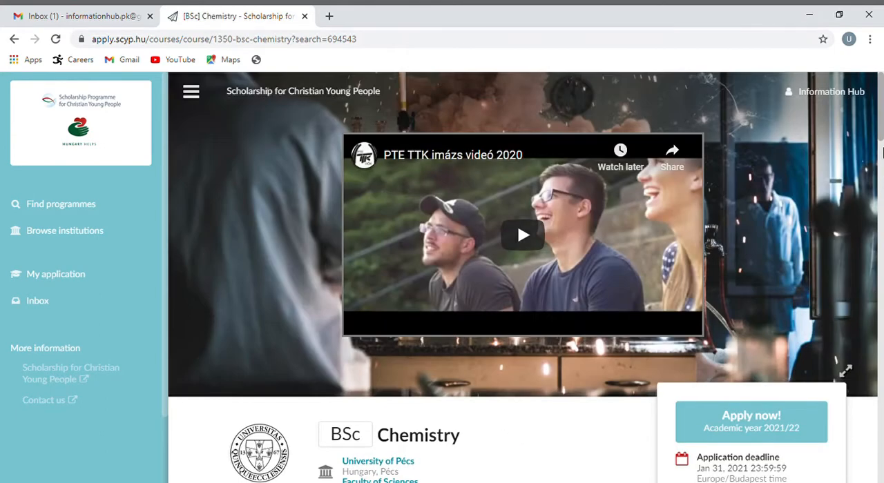
drag(882, 133, 879, 220)
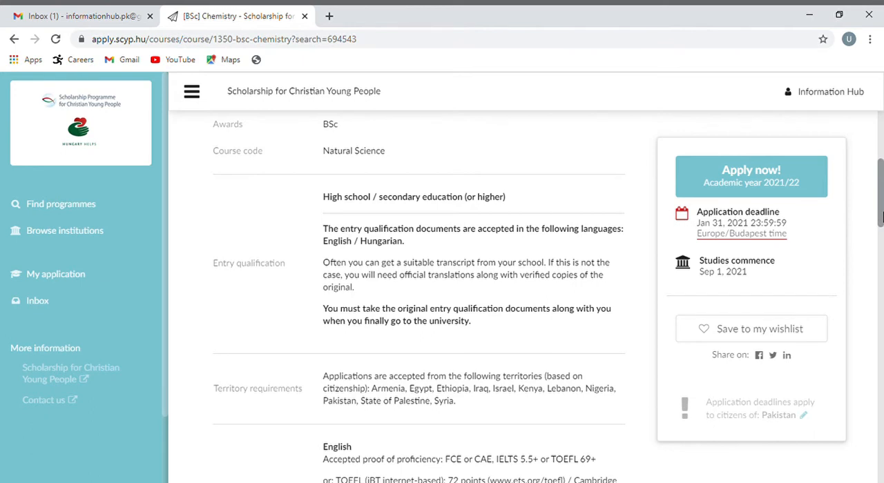
drag(881, 218, 881, 249)
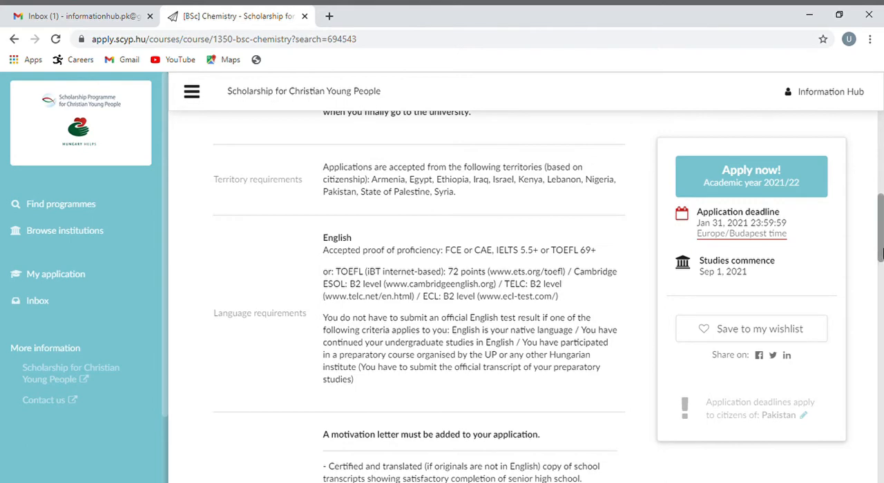
scroll(879, 254, up, 7)
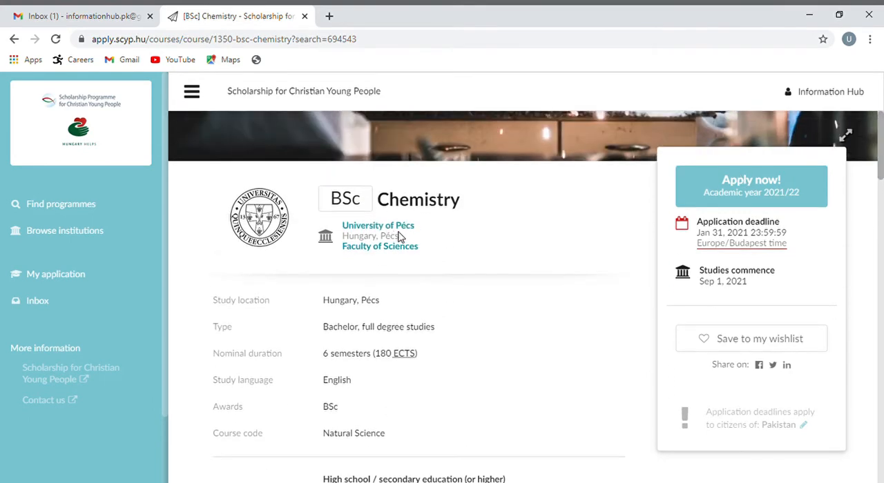
drag(881, 160, 881, 276)
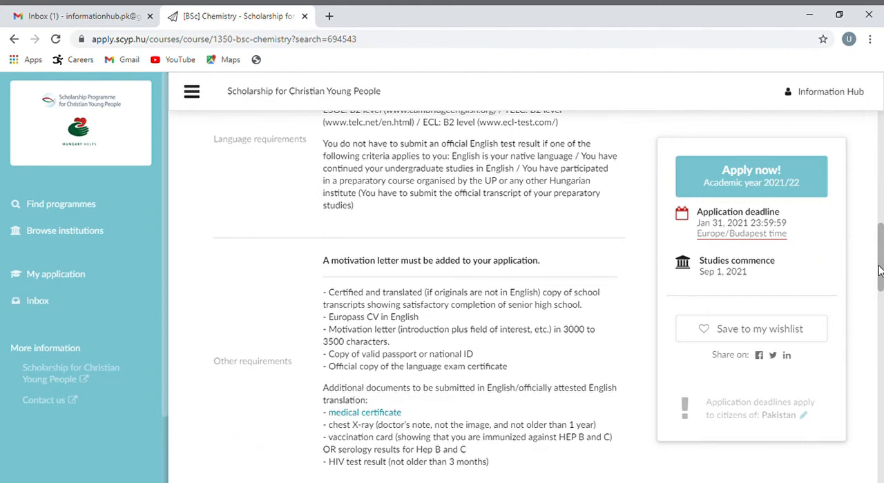
drag(880, 273, 878, 355)
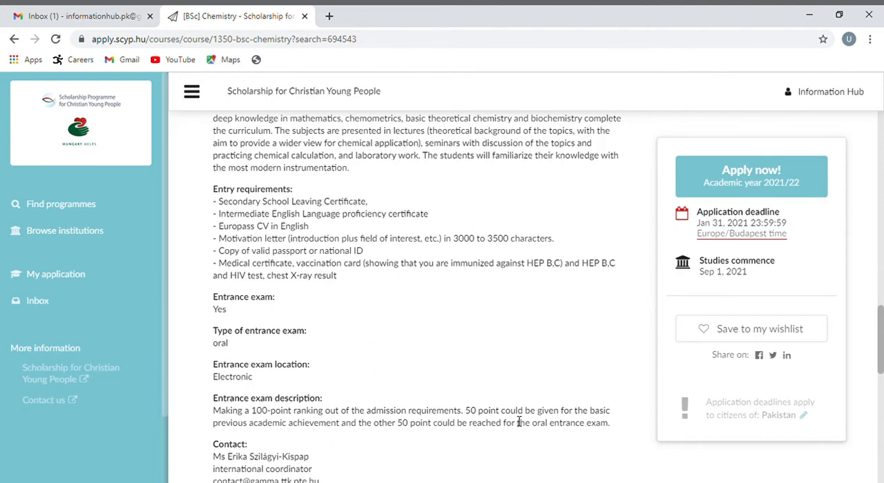
drag(883, 354, 882, 351)
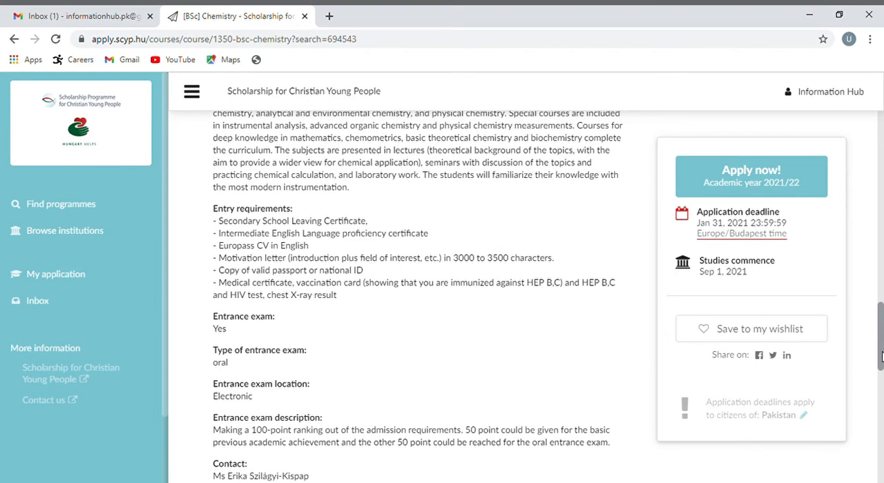
Apply for the Chemistry programme and confirm the account's e-mail address with the link in SCYP Hungary's verification message in Gmail
click(776, 180)
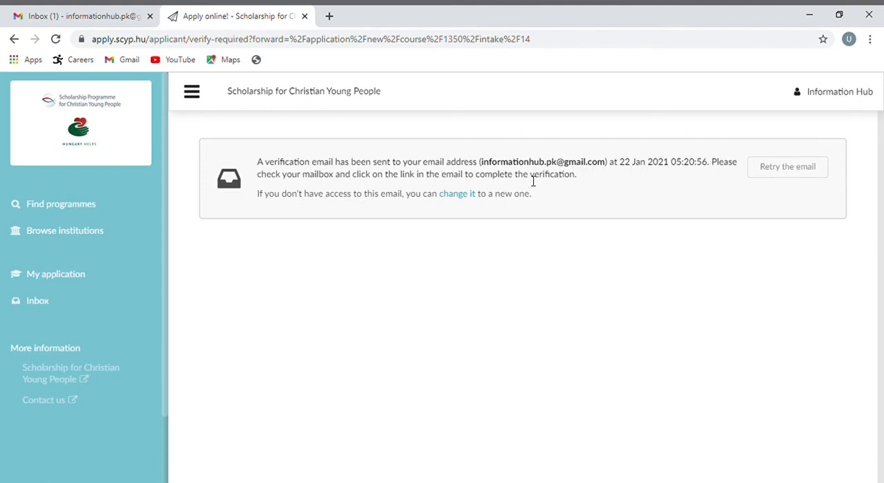
click(117, 11)
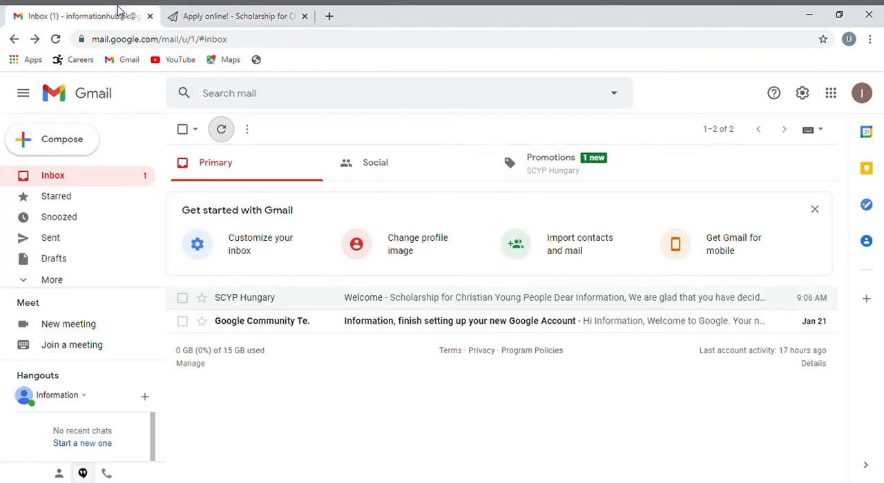
click(545, 162)
click(426, 356)
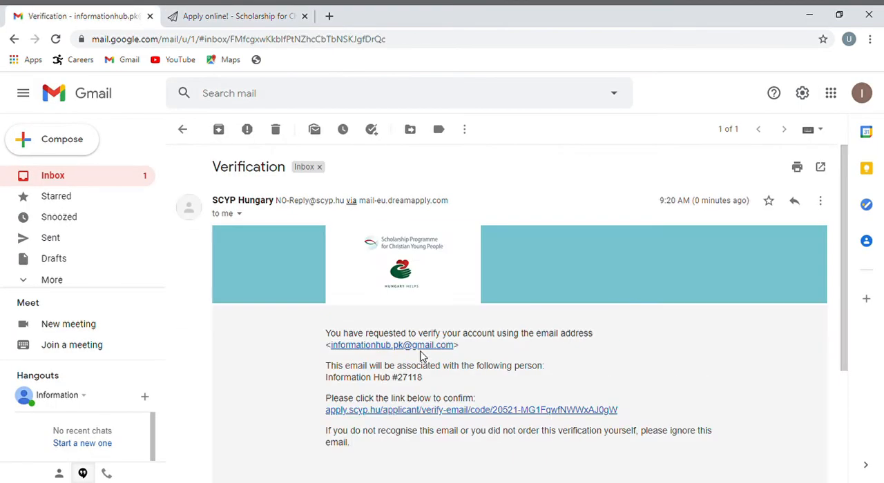
click(467, 412)
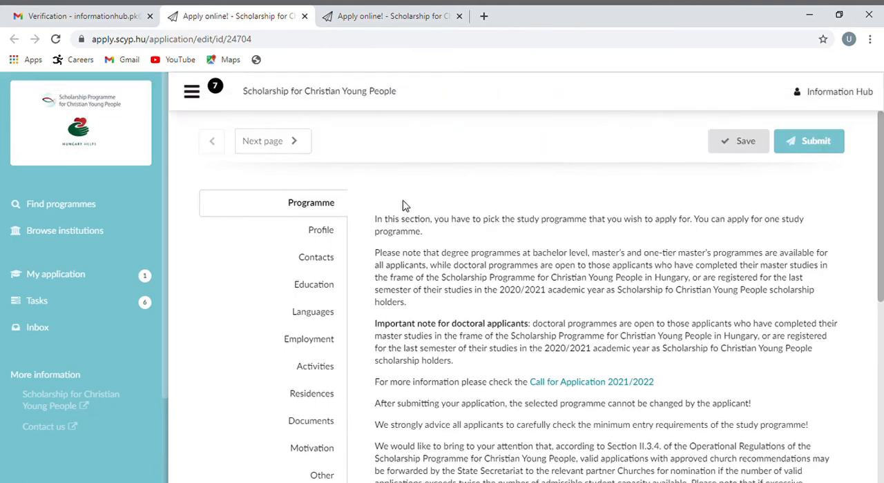
Read through the application's Programme section and continue to the Profile section
drag(876, 218, 874, 364)
click(866, 267)
click(285, 149)
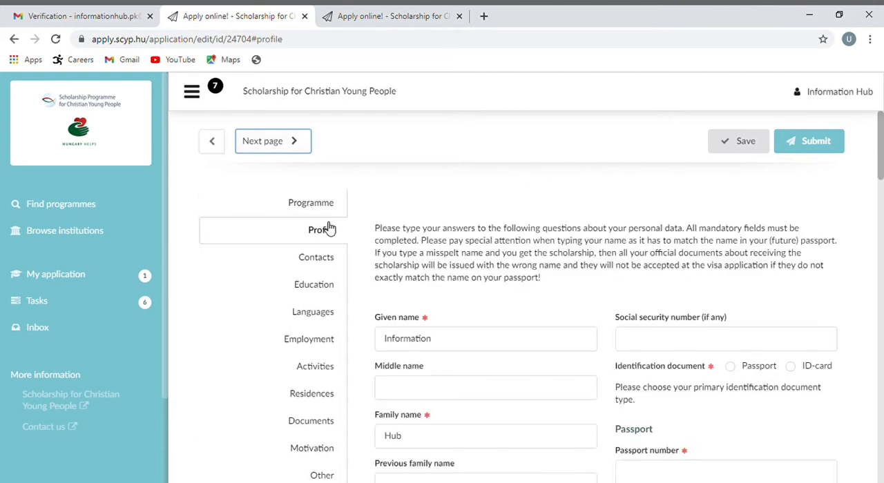
Set the gender to male and the country of residence to Pakistan in the applicant's profile
scroll(435, 192, down, 3)
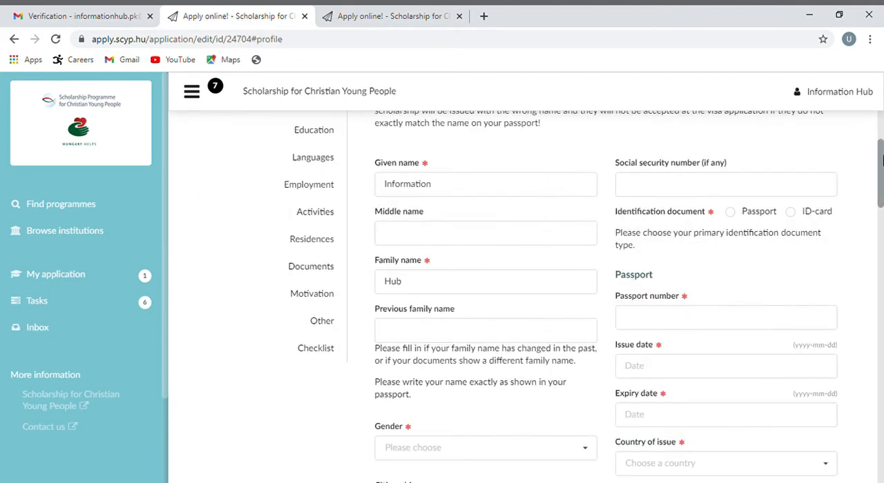
drag(882, 161, 883, 178)
scroll(603, 311, down, 2)
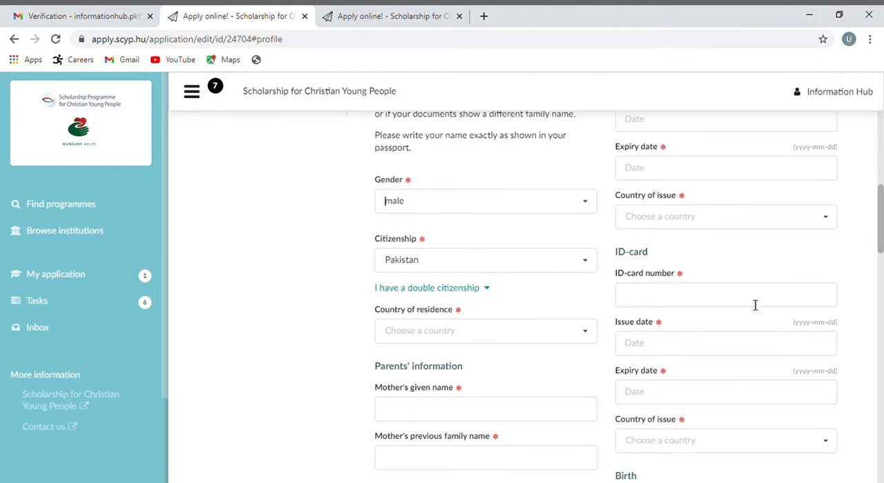
click(585, 342)
click(414, 308)
Enter the mother's given name and previous family name in the parents' information
click(463, 418)
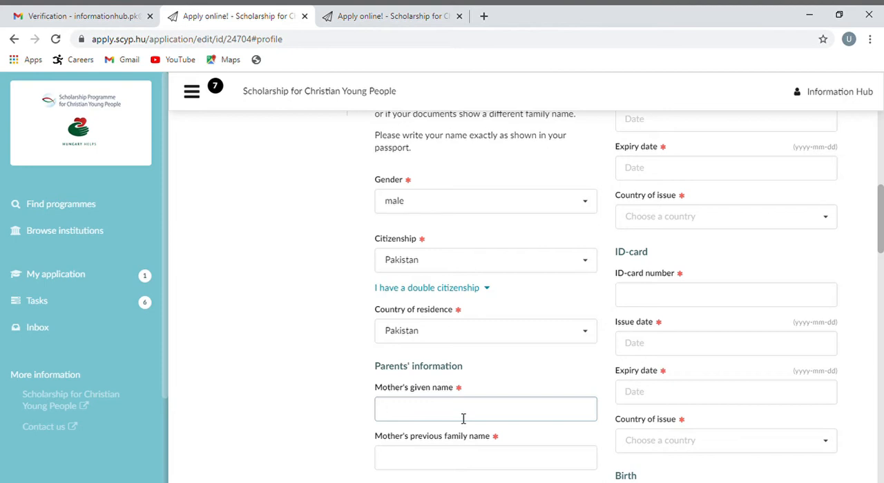
text(Hagahag)
scroll(882, 274, down, 1)
scroll(501, 339, down, 1)
click(501, 338)
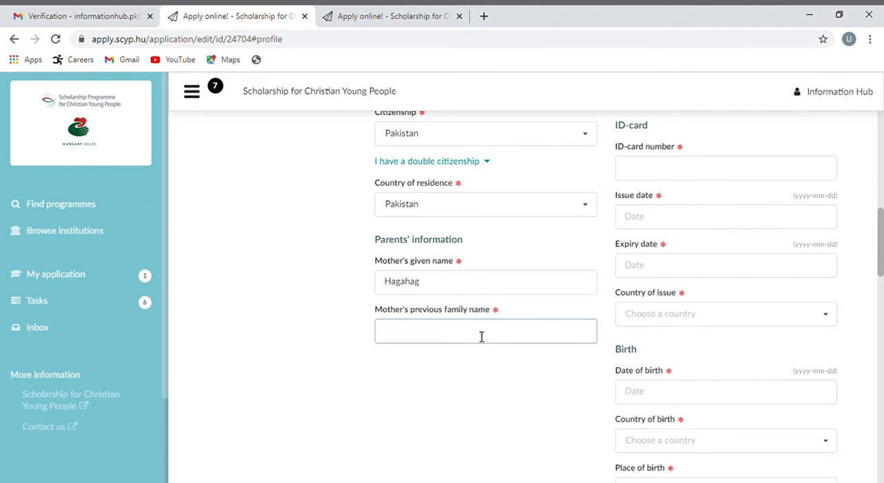
text(Yuigfhgd)
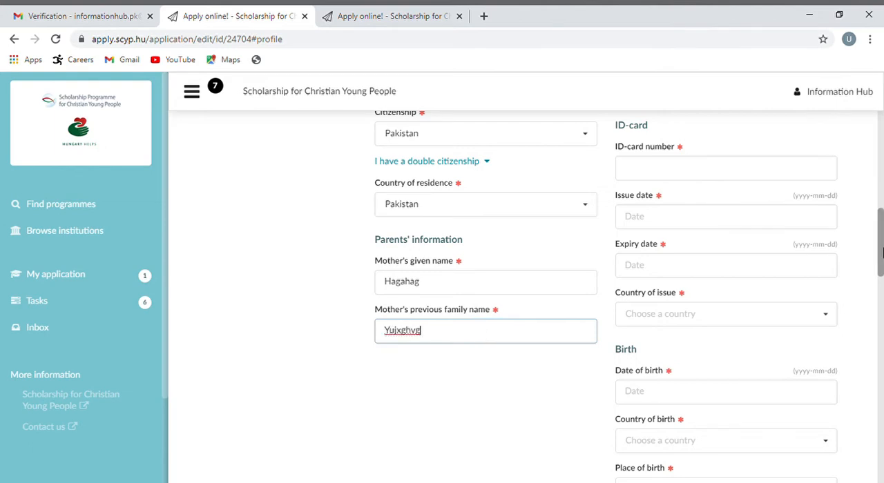
Enter the passport number, issue date 2018-02-07, expiry date 2024-02-08 and Pakistan as country of issue in the passport details
drag(881, 247, 880, 172)
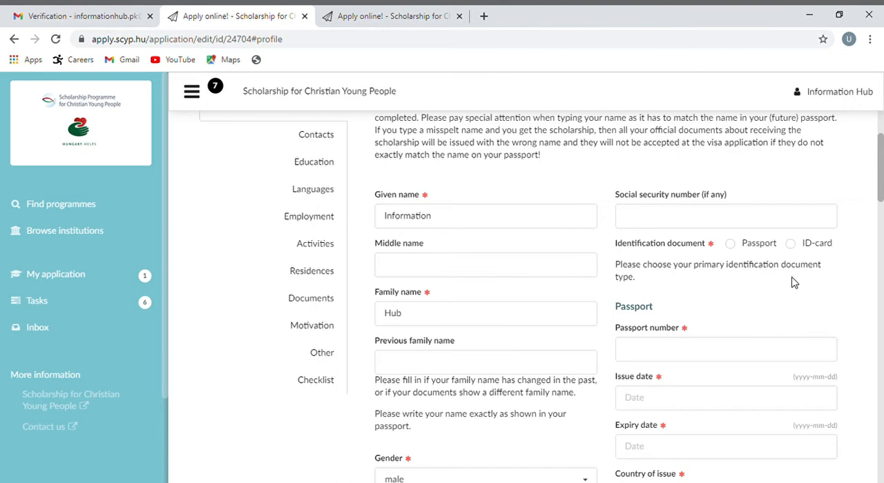
click(701, 352)
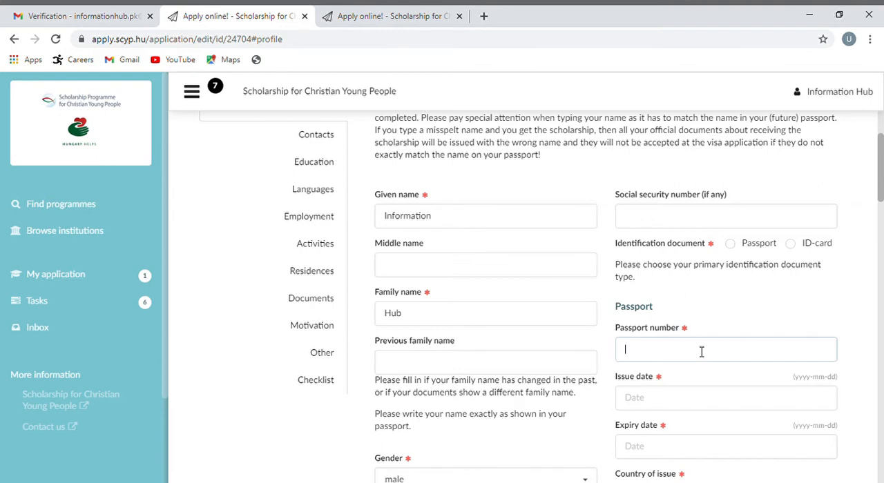
text(usuahhjahja)
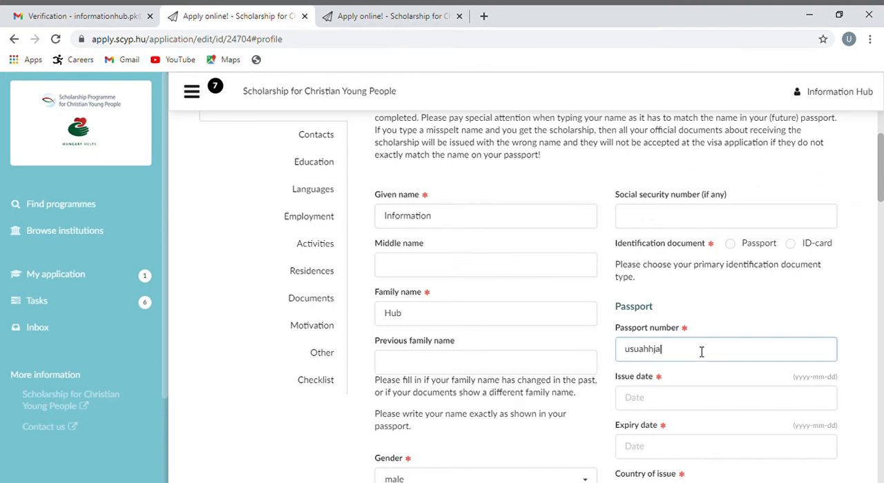
click(662, 406)
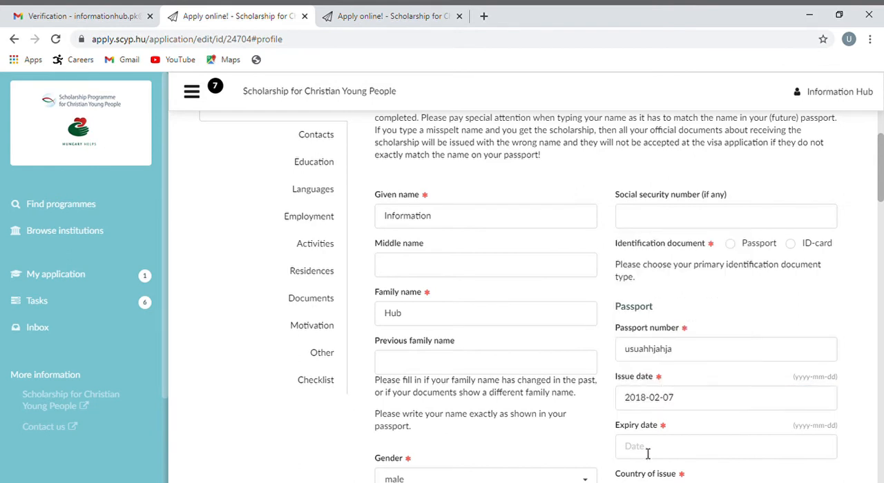
click(646, 452)
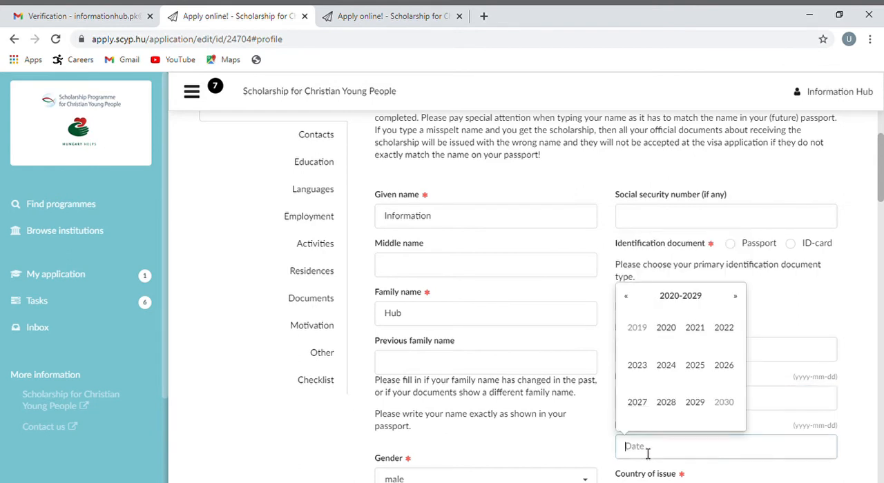
click(665, 365)
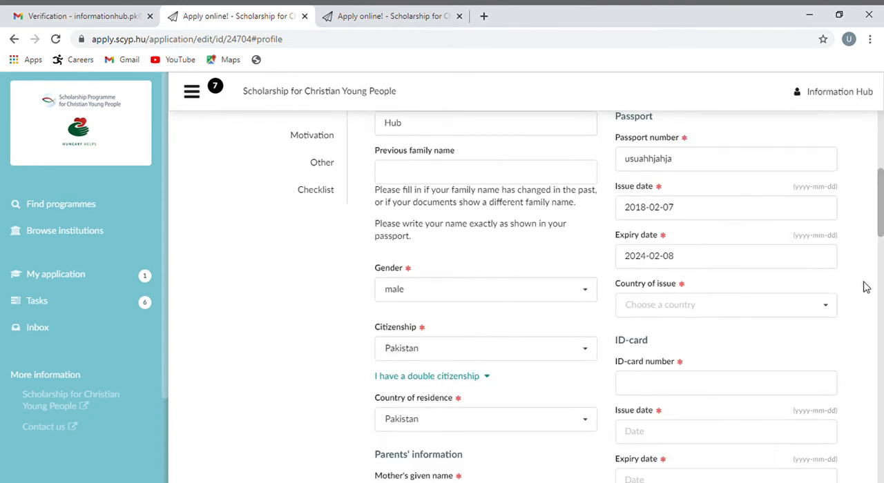
click(831, 307)
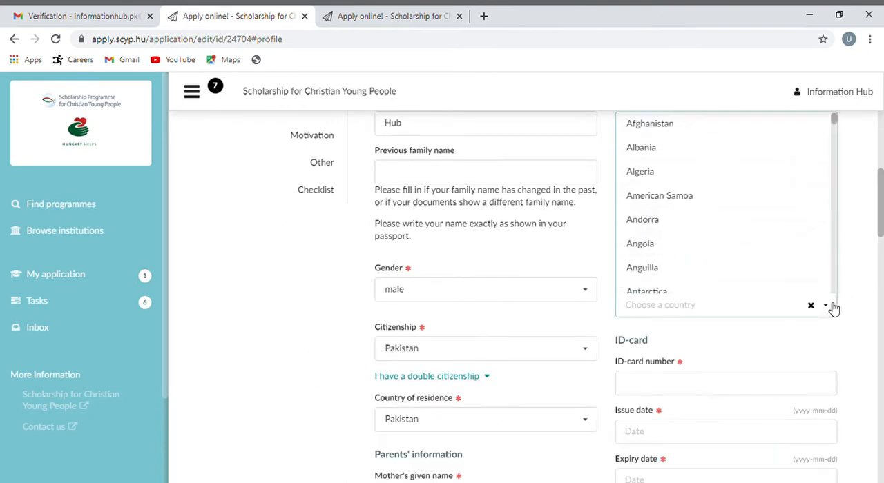
Enter the ID-card number, its issue date and the expiry date 2025-06-04 in the ID-card details
click(699, 389)
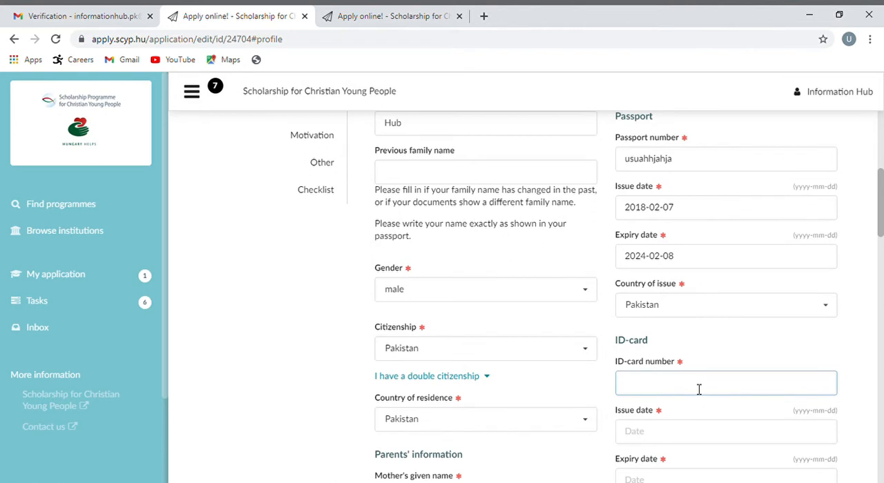
click(662, 434)
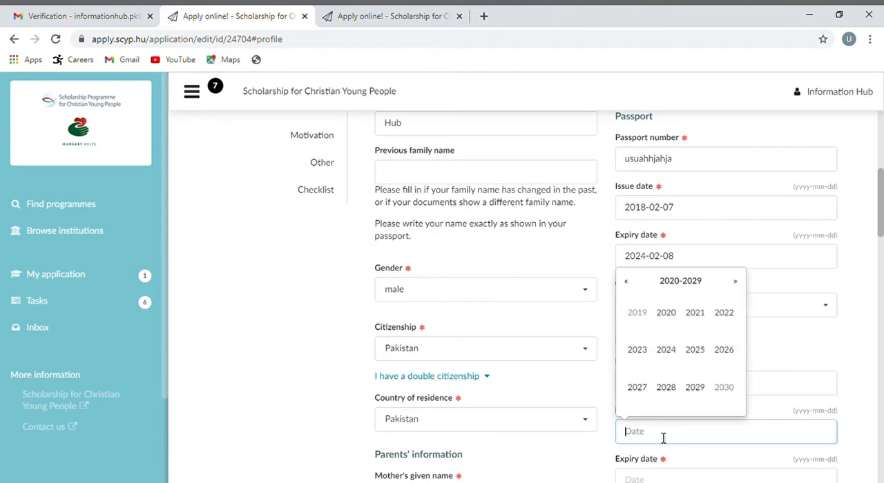
click(629, 288)
drag(882, 196, 882, 257)
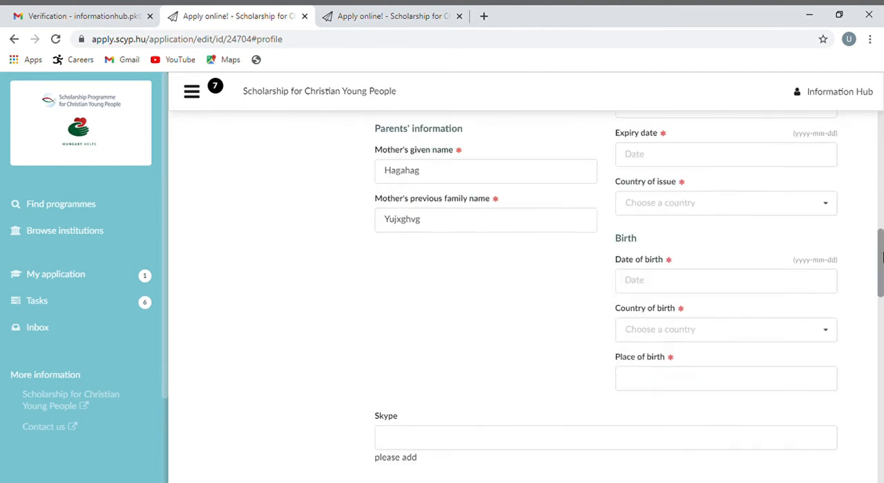
click(742, 159)
click(693, 249)
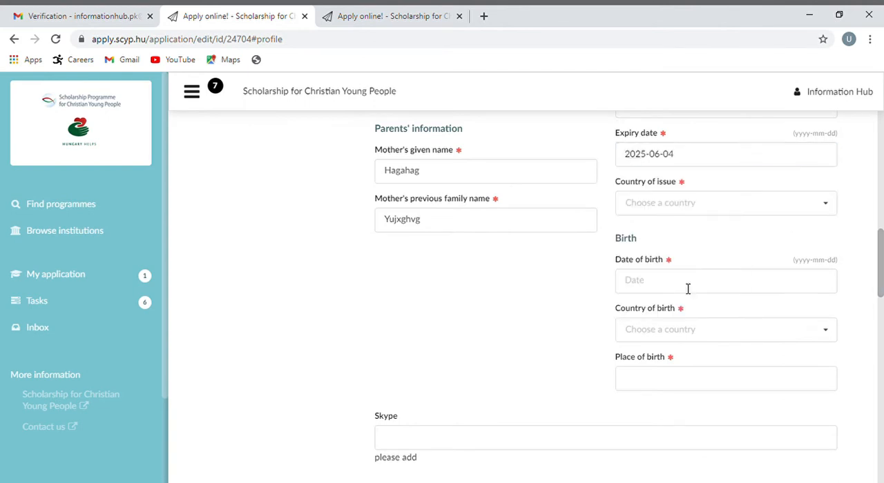
Fill in the birth details with the date of birth, Pakistan as country of birth and Lahore as place of birth
click(687, 289)
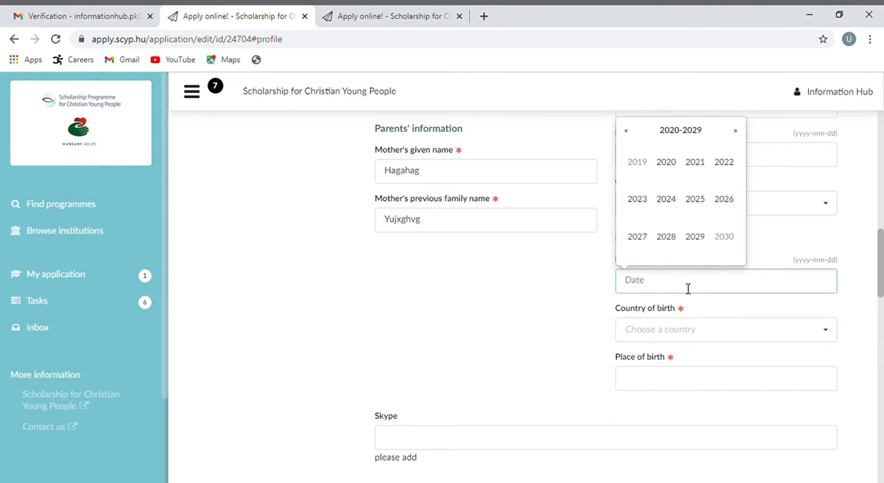
click(633, 131)
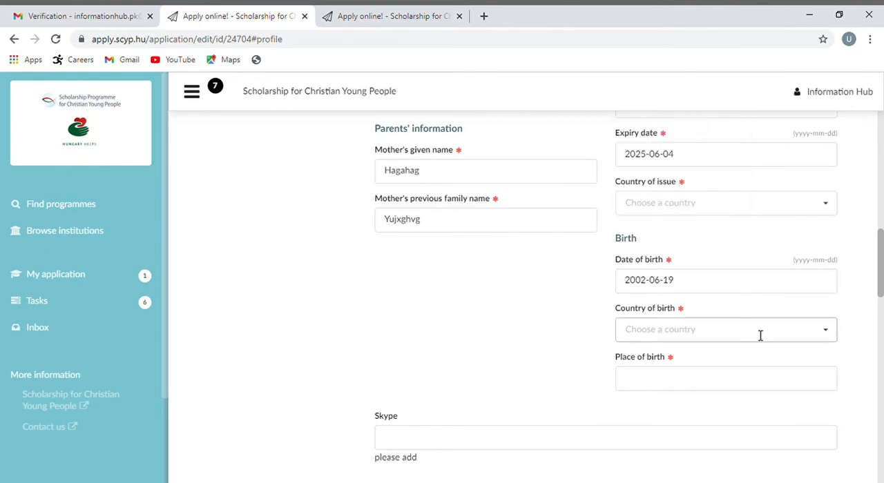
click(765, 337)
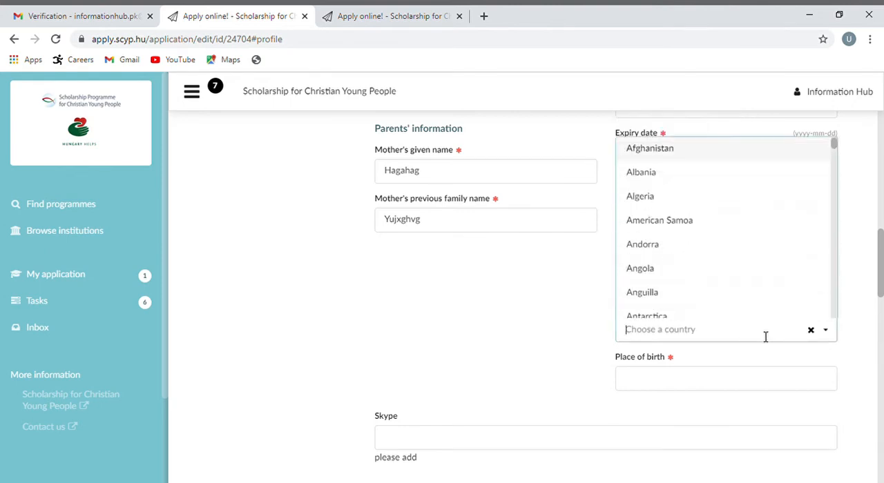
text(p)
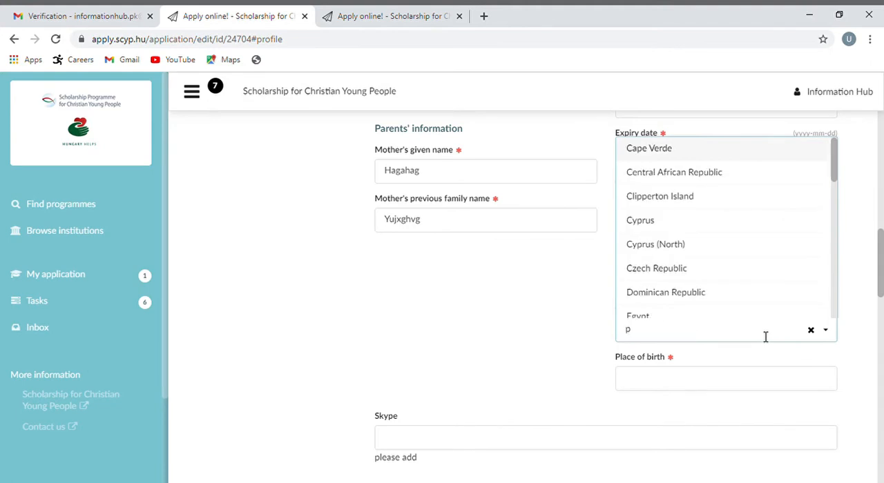
key(BackSpace)
click(698, 381)
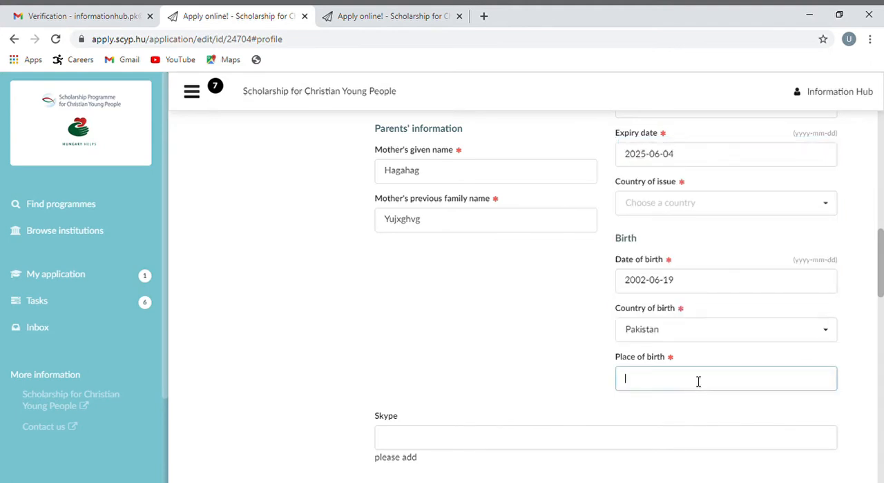
text(Lahore)
Set the ID-card's country of issue to Pakistan
click(819, 214)
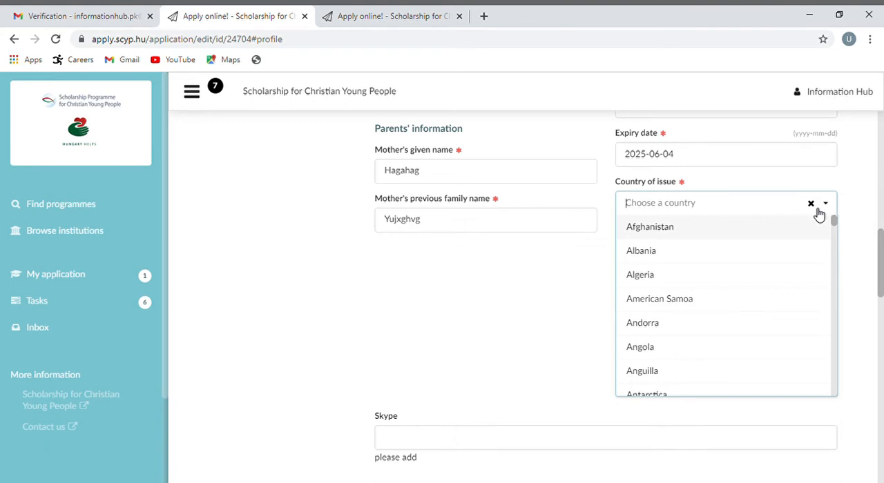
text(paki)
click(707, 233)
Answer No to having held a Hungary-financed scholarship and to both questions about being a self-financed student in Hungary
scroll(879, 294, down, 3)
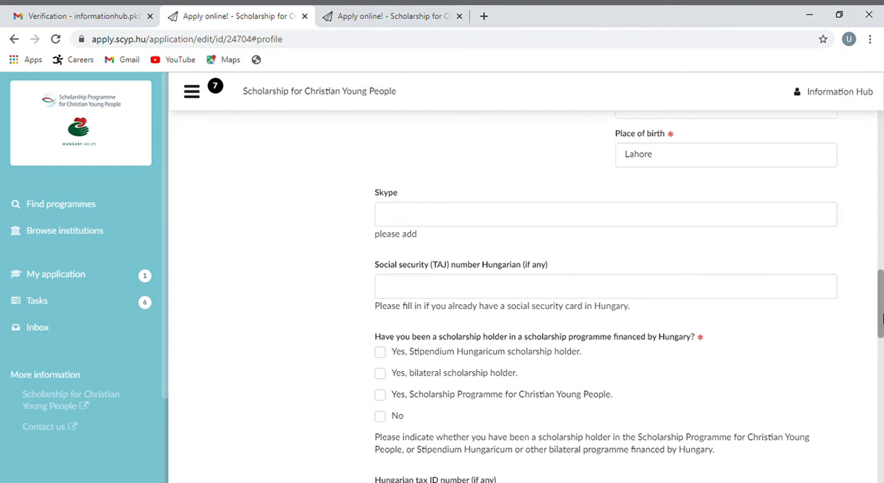
scroll(881, 318, down, 2)
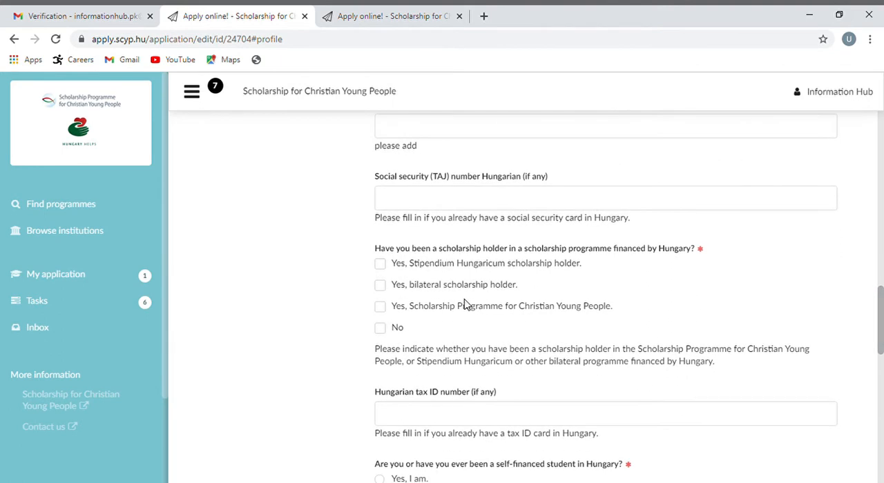
click(391, 330)
scroll(391, 330, down, 2)
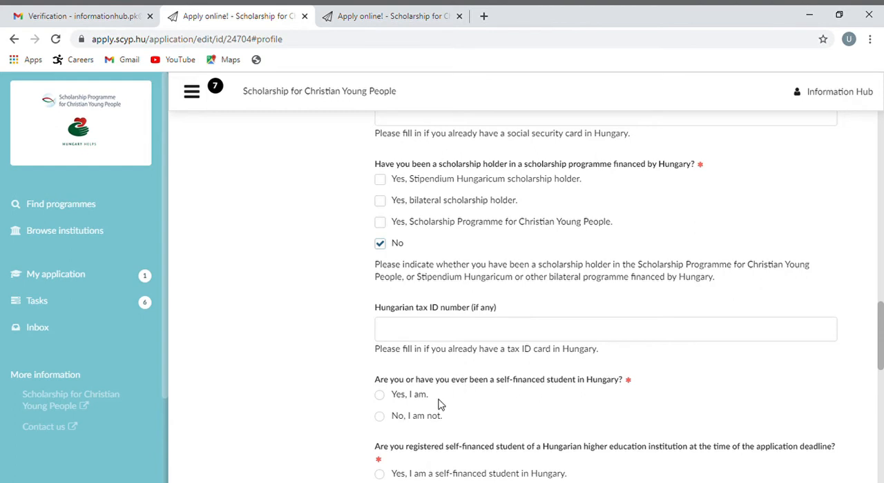
click(381, 417)
scroll(852, 366, down, 2)
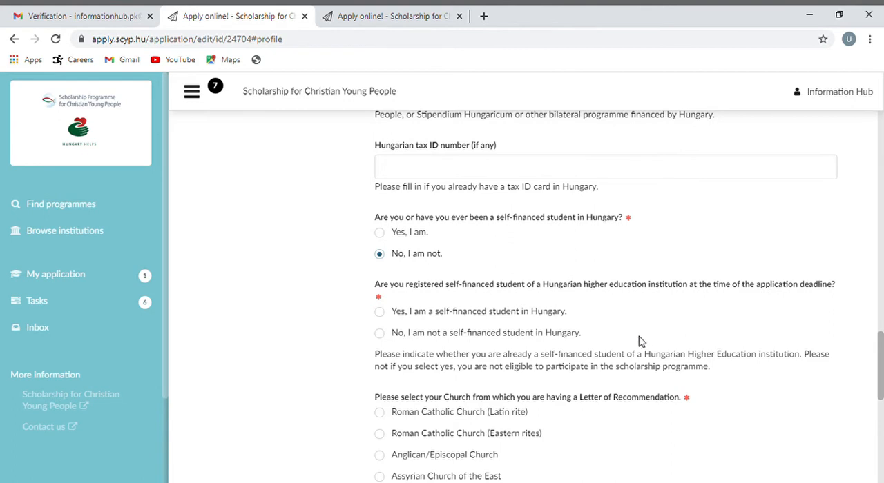
click(380, 334)
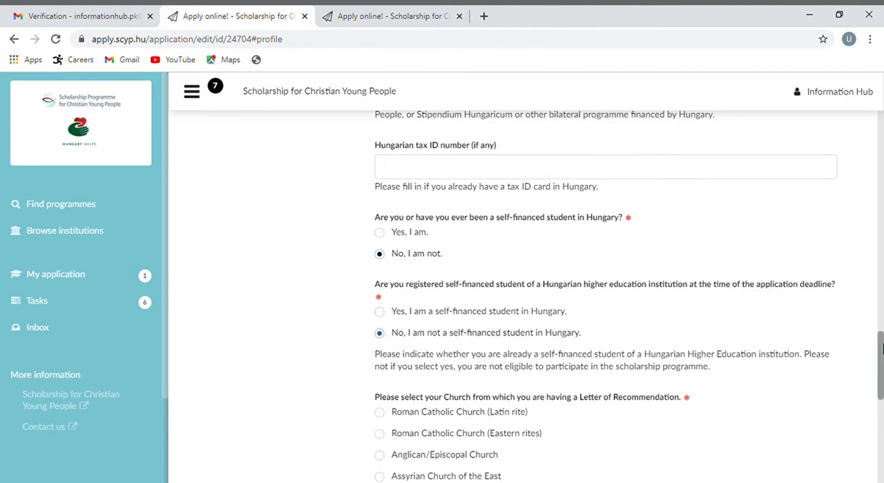
Select Assyrian Church of the East as the recommending church and upload the Eiffel Tower picture as the formal photo
drag(879, 342, 881, 375)
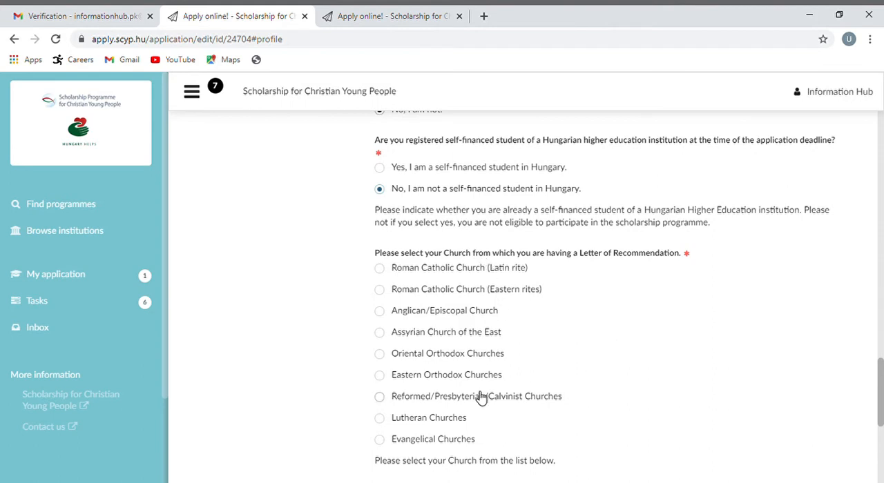
click(381, 332)
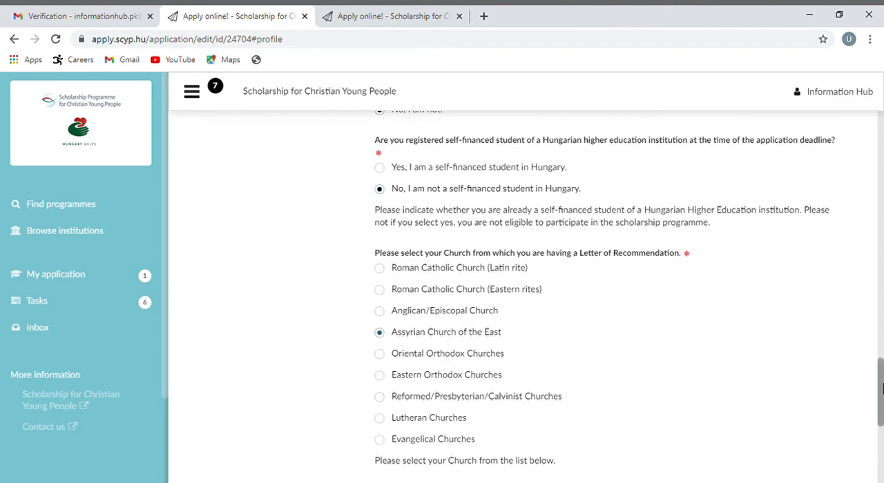
drag(881, 387, 882, 428)
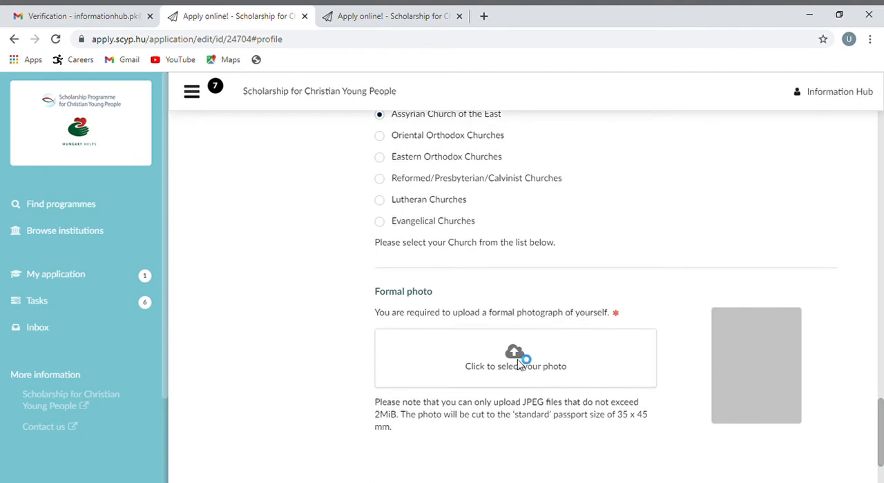
click(518, 357)
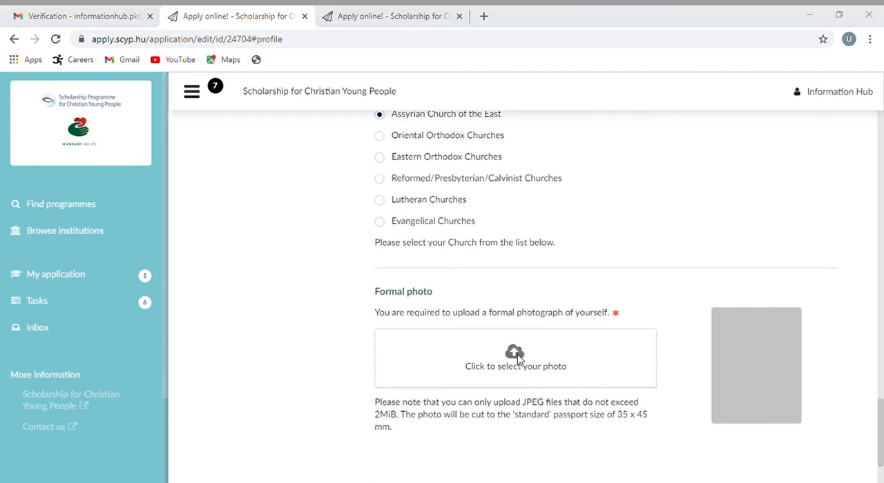
double_click(180, 141)
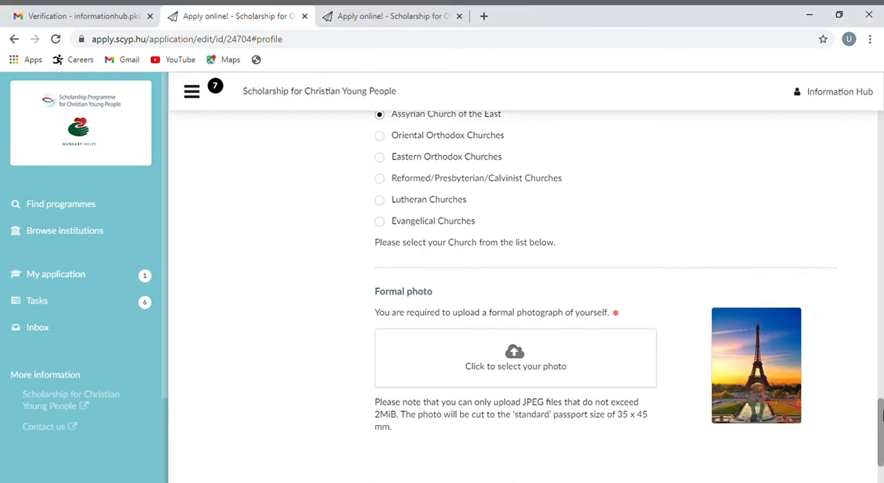
Save the application's Profile section and continue to the Contacts section
drag(881, 415, 881, 121)
click(737, 149)
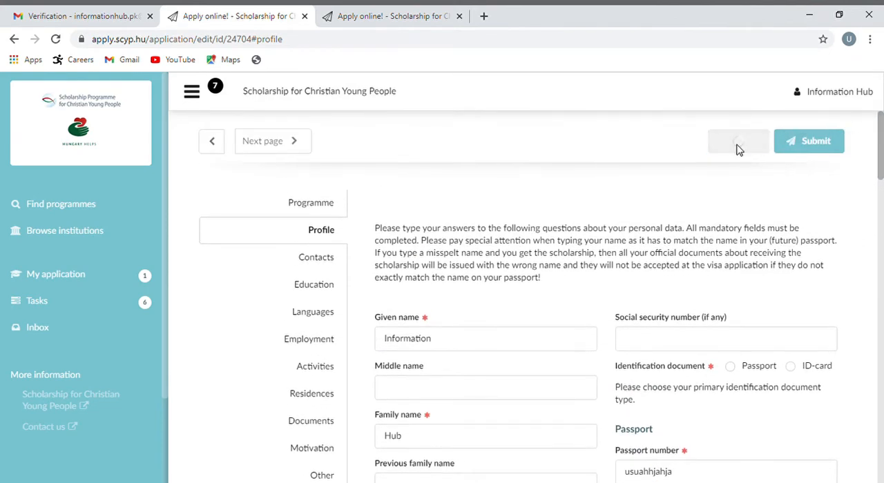
click(302, 147)
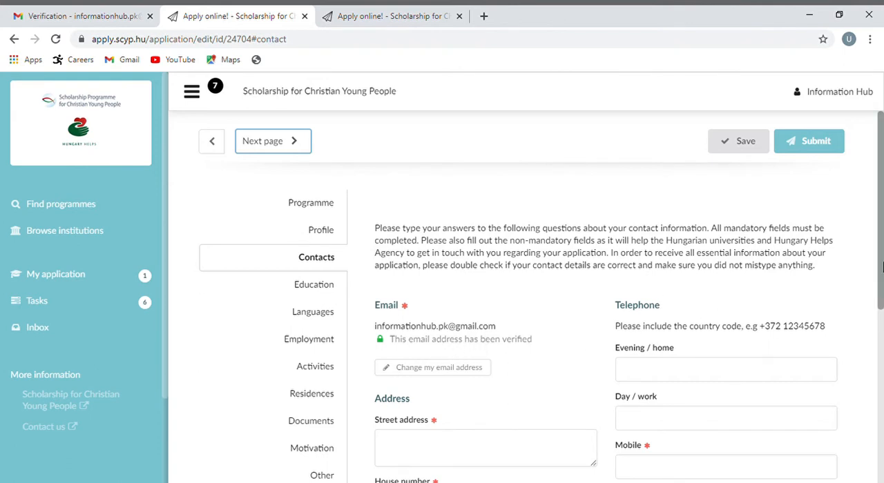
Enter the applicant's street address, house number and city in the address details
drag(880, 269, 881, 314)
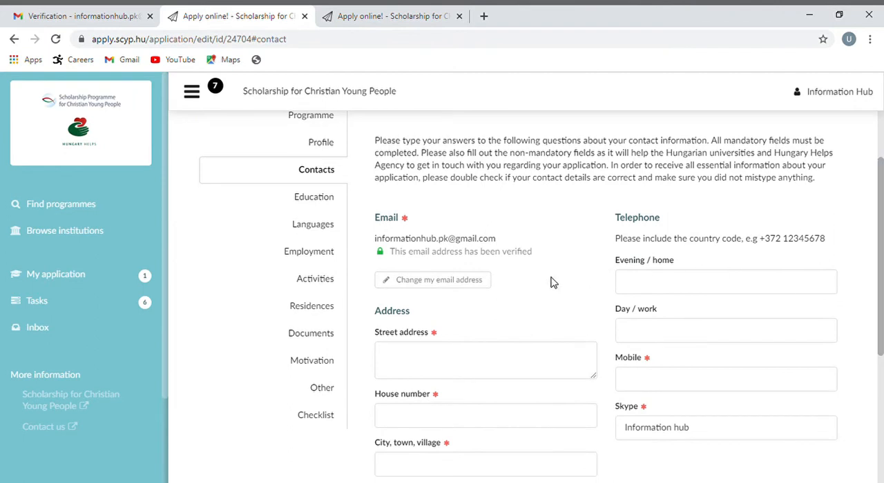
click(460, 356)
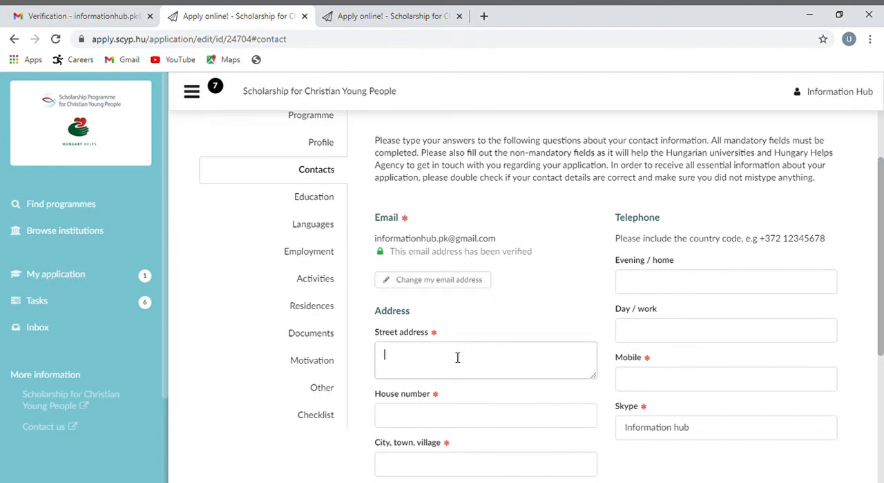
text(jhsajhajahs)
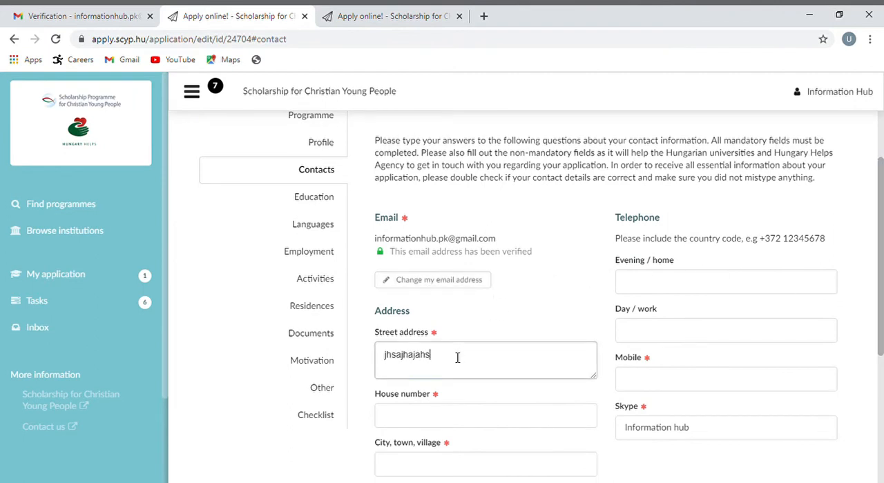
click(430, 426)
text(ha)
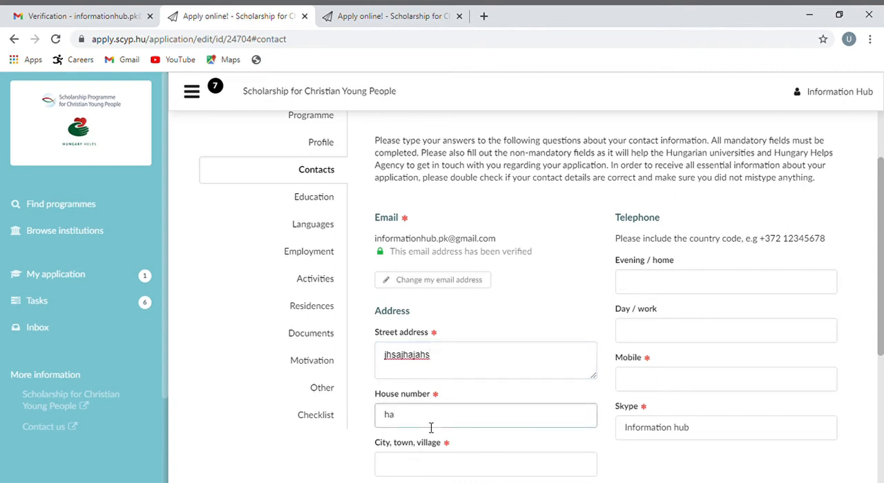
key(BackSpace)
text(12)
click(472, 471)
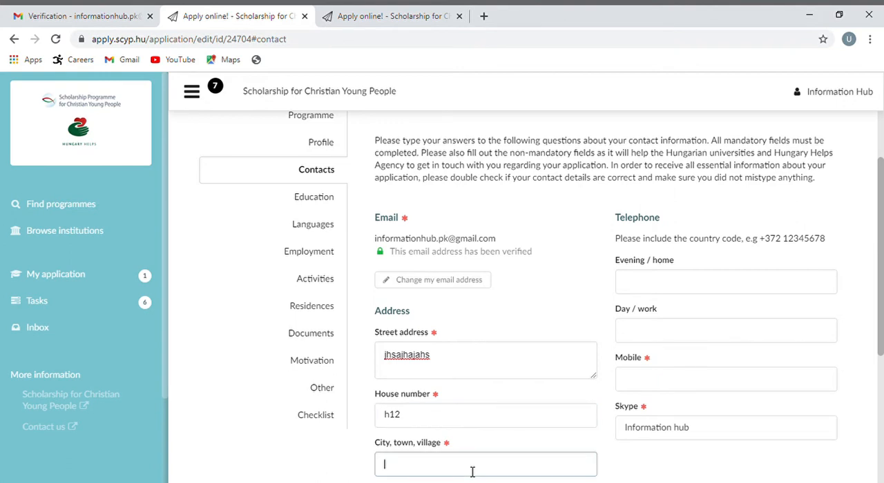
text(naha)
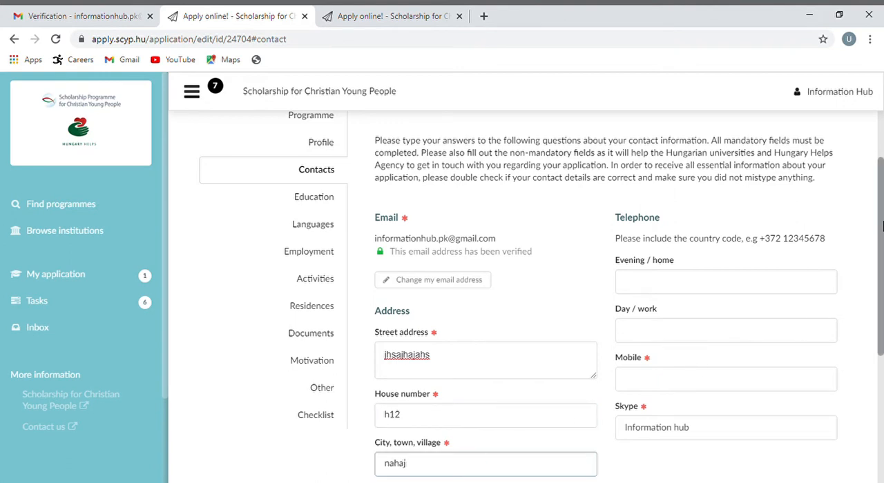
text(j)
Complete the city entry, enter the applicant's postal code and select Pakistan as the address country
scroll(497, 326, down, 3)
click(495, 340)
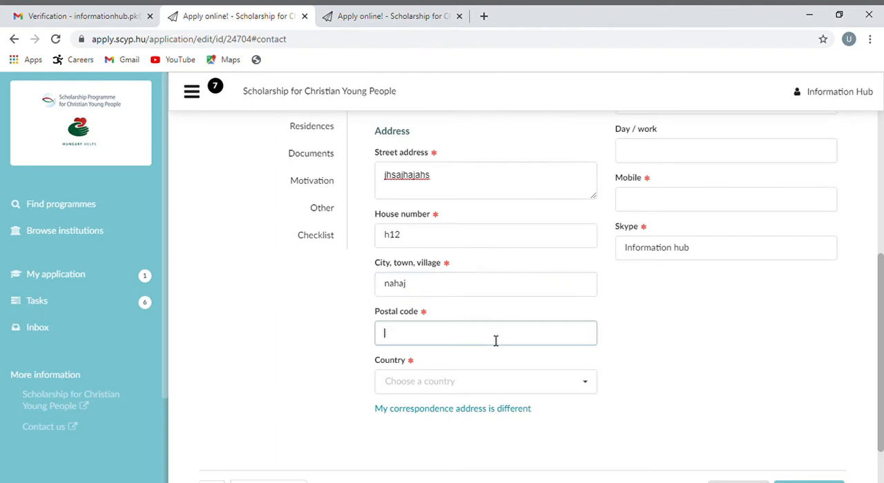
text(sggsaya)
click(449, 384)
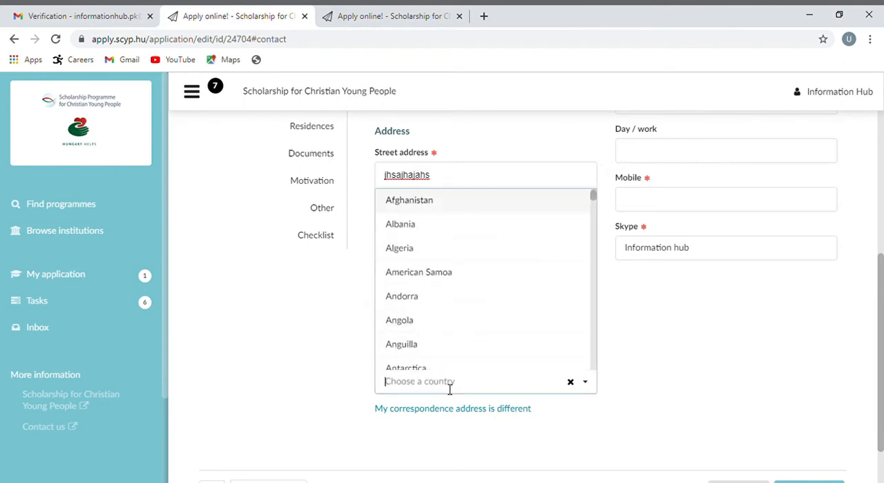
text(paki)
Enter the applicant's mobile number in the telephone details
scroll(645, 258, up, 3)
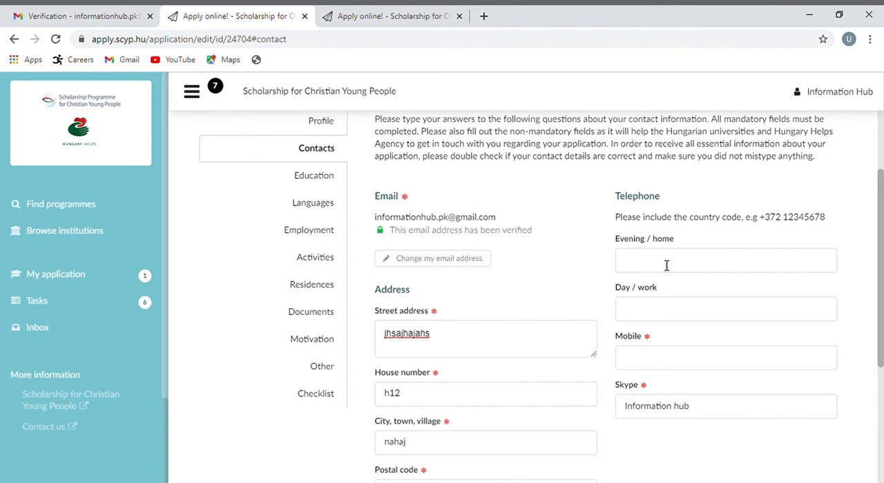
click(693, 357)
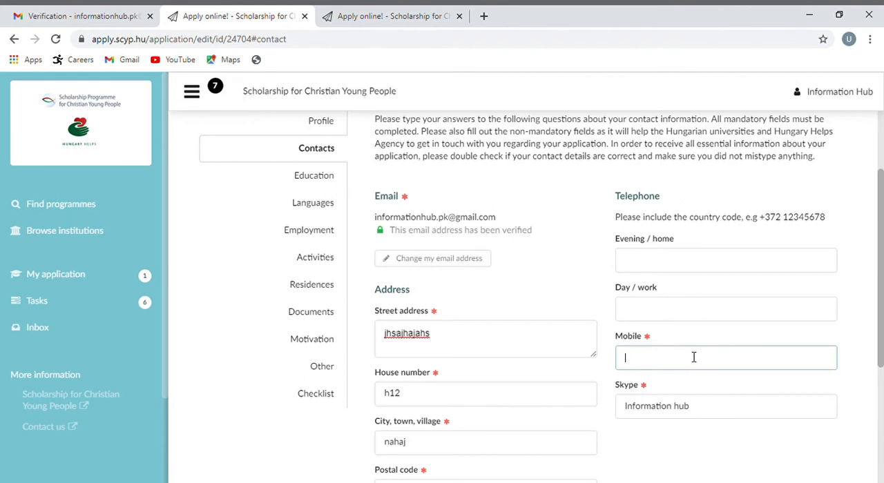
scroll(693, 357, down, 1)
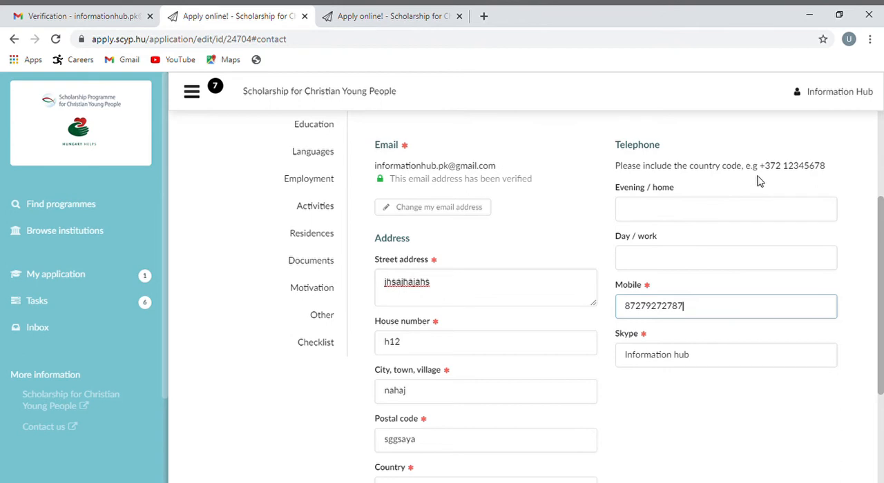
scroll(881, 224, down, 2)
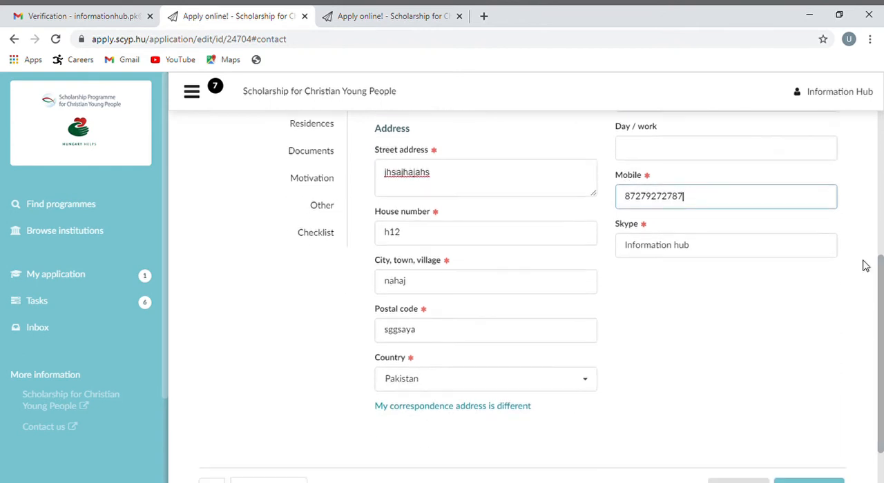
click(865, 265)
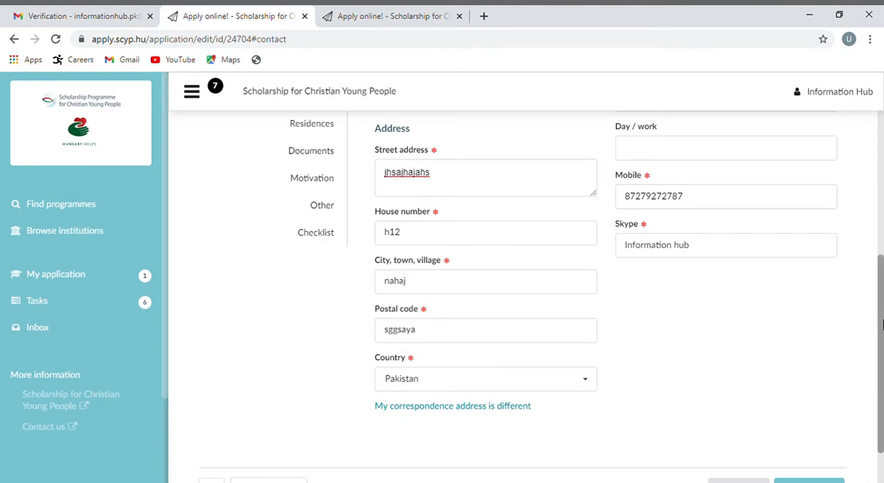
Save the application's Contacts section and continue to the Education section
scroll(882, 367, down, 1)
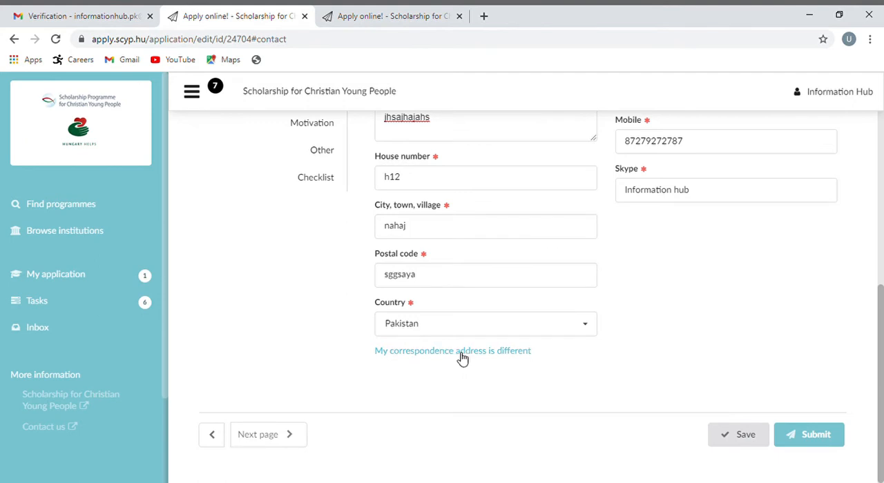
click(730, 440)
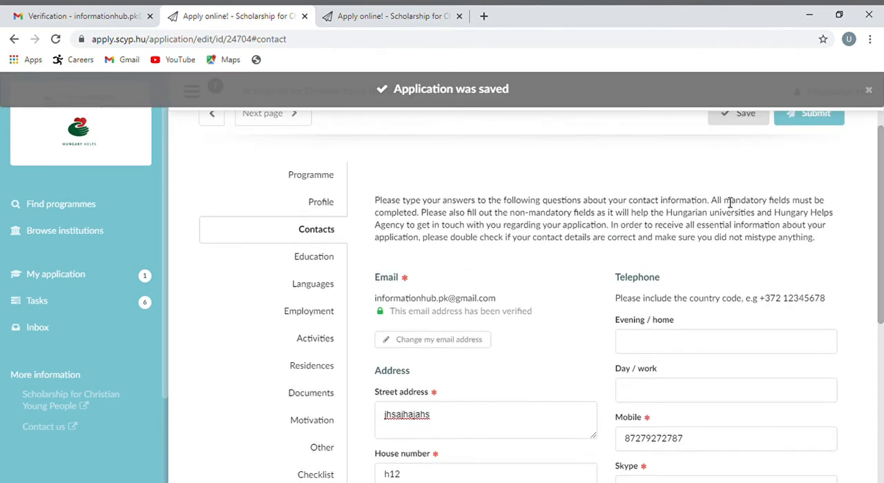
click(277, 121)
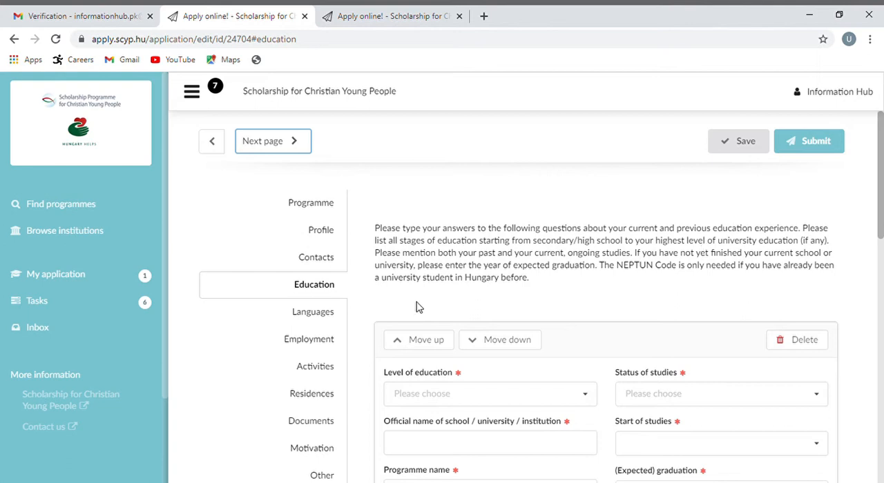
Set the level of education to Secondary education and enter dshshjdsg as the official name of the institution
drag(883, 204, 883, 247)
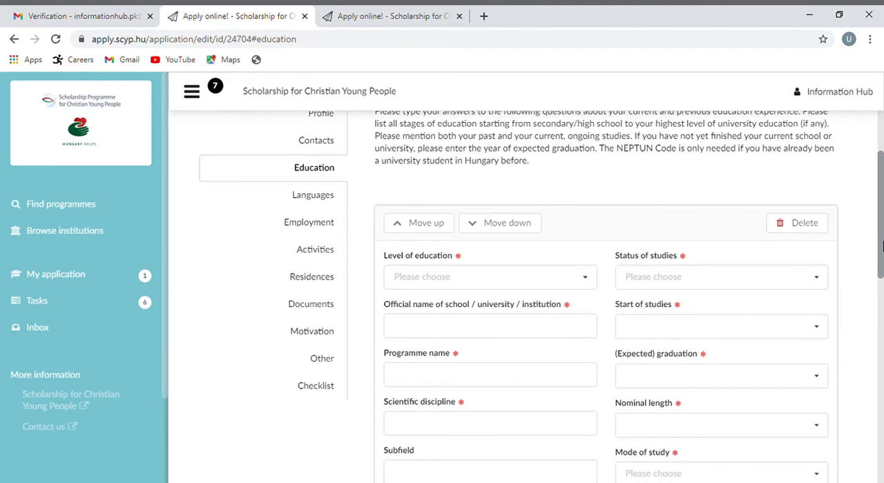
click(587, 281)
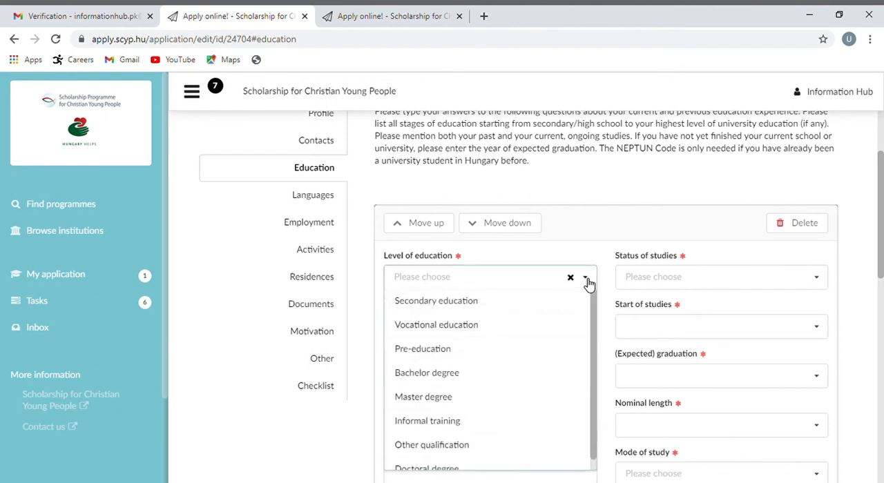
click(535, 304)
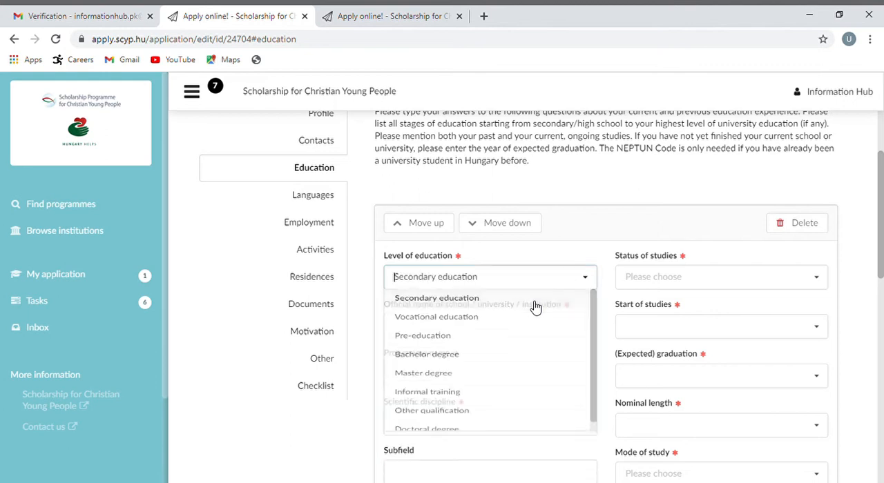
click(508, 334)
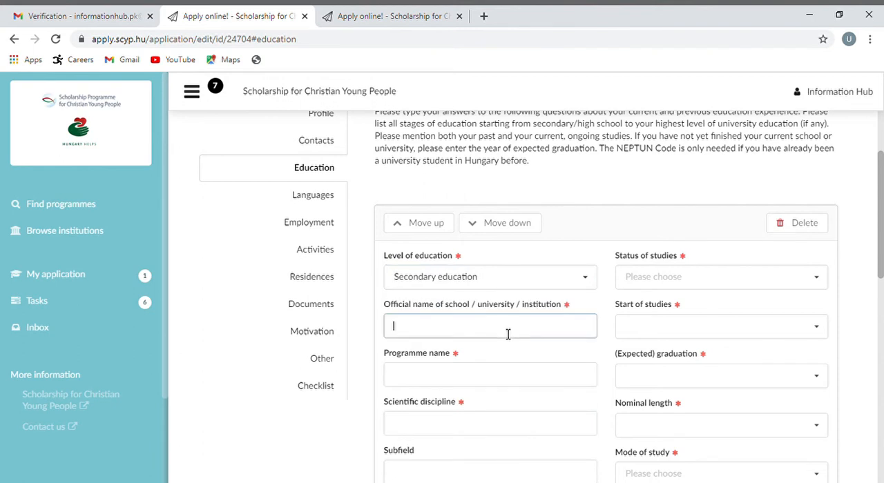
text(dshshjdsg)
Enter mjhdsjhs as the programme name and snxmmxbmm as the scientific discipline of the secondary education entry
click(475, 384)
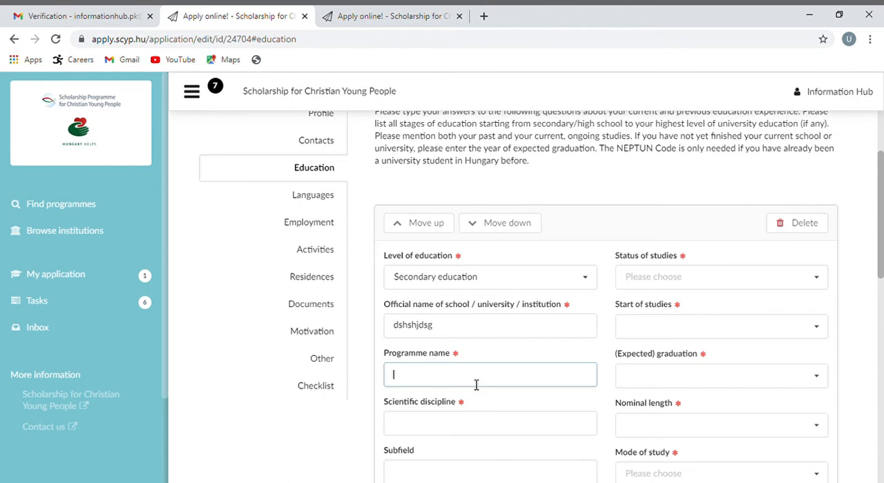
text(mjhdsjhs)
click(476, 427)
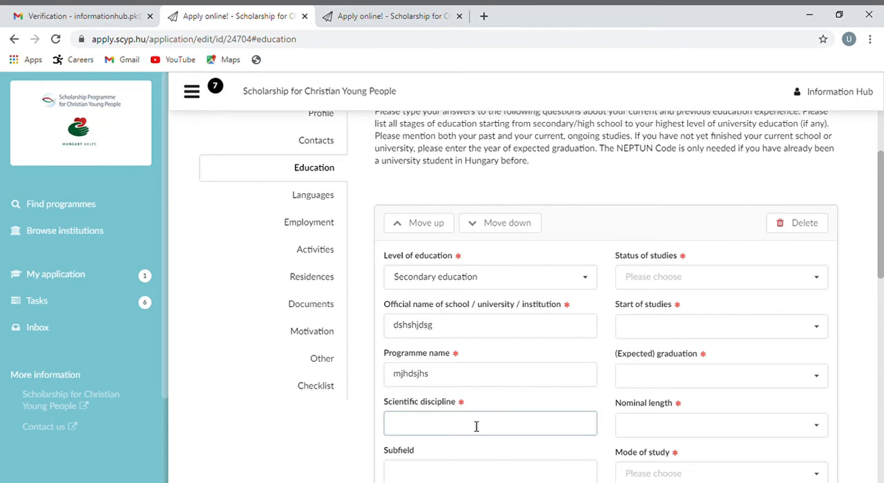
text(snxmmxbmm)
Set the status of studies to finished for the secondary education entry
scroll(475, 426, down, 4)
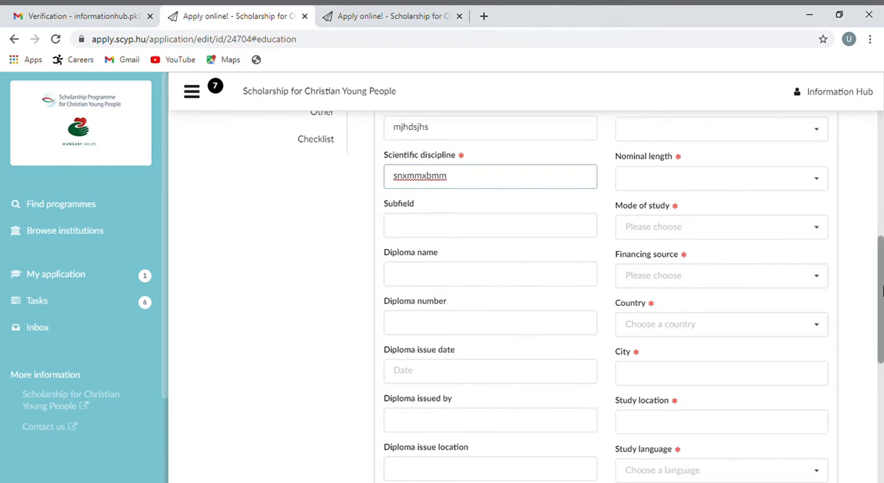
drag(881, 290, 881, 269)
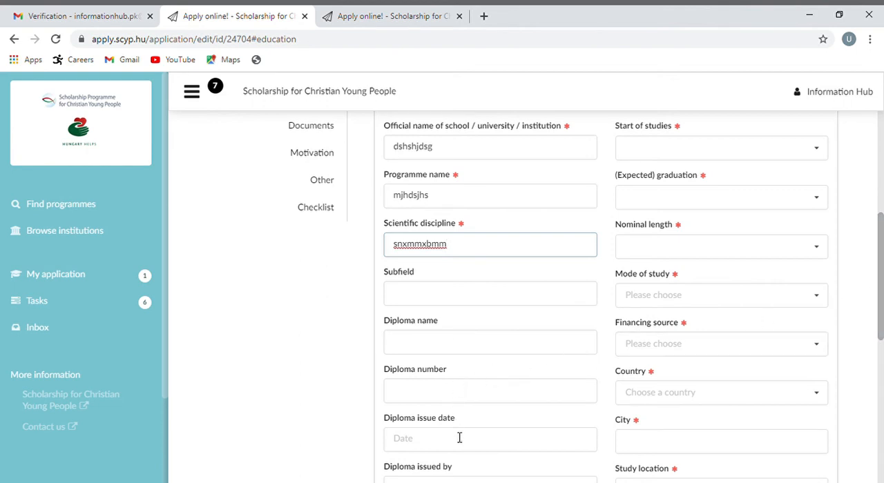
drag(882, 315, 881, 367)
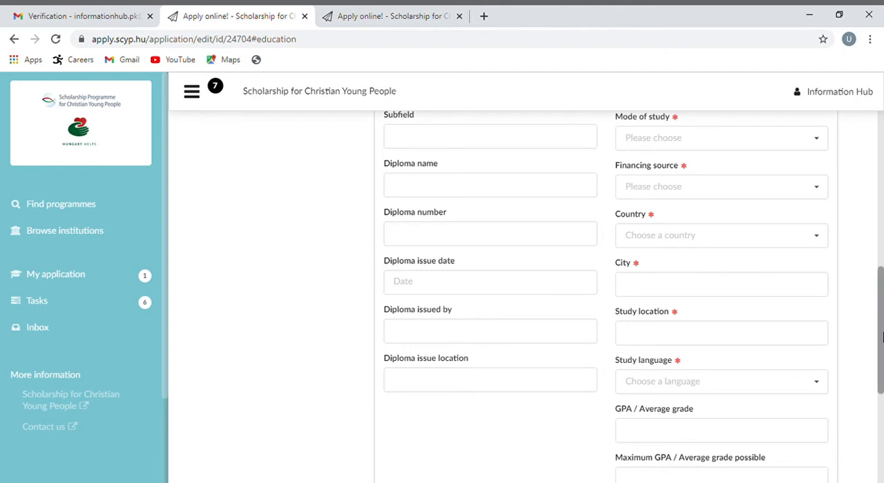
drag(878, 331, 878, 220)
click(820, 270)
click(820, 271)
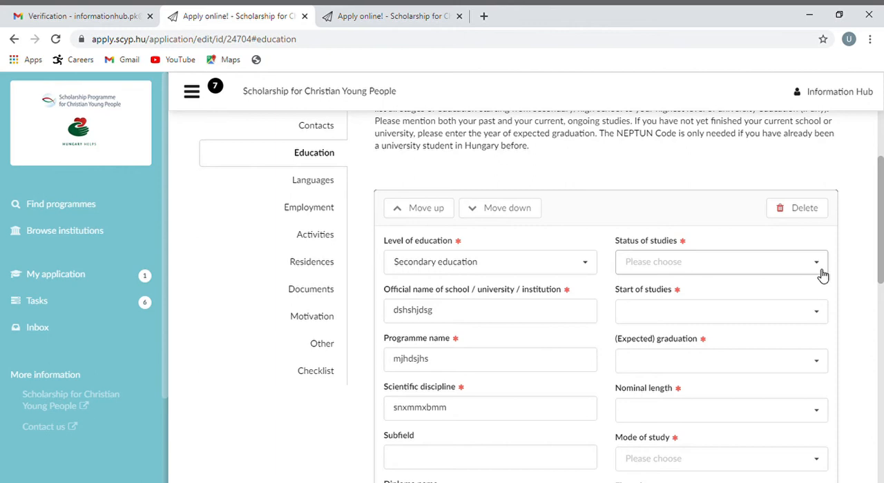
click(820, 270)
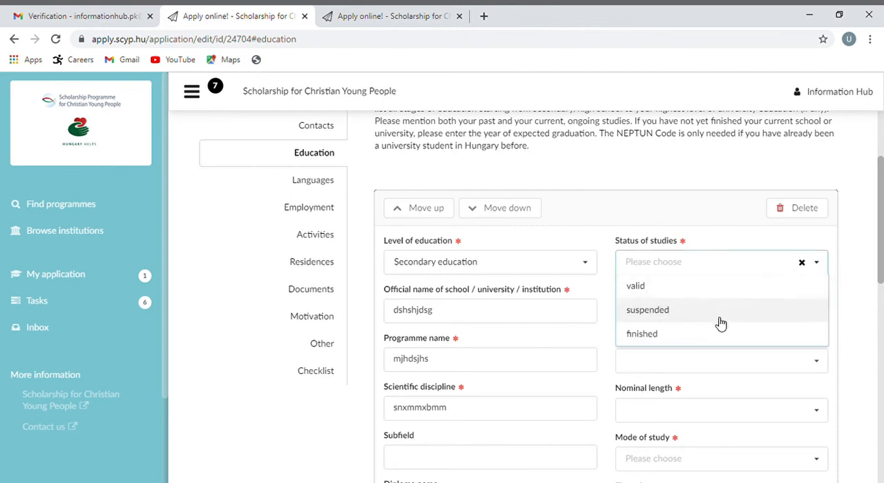
click(691, 341)
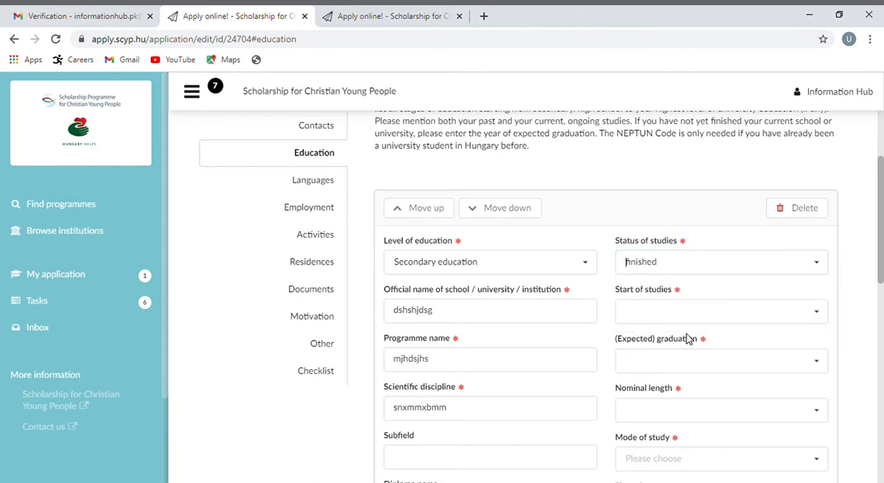
Set the start of studies to 2016 May and the expected graduation to 2018 July
click(820, 316)
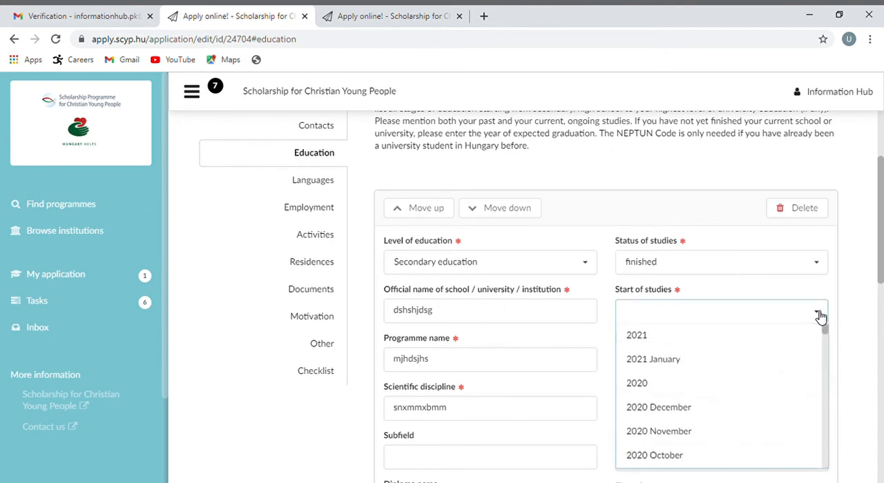
drag(829, 334, 826, 393)
click(691, 362)
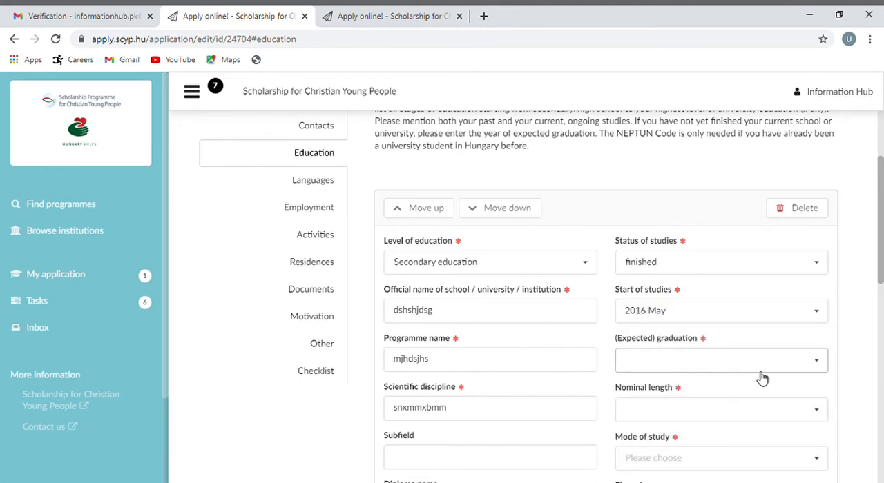
click(815, 370)
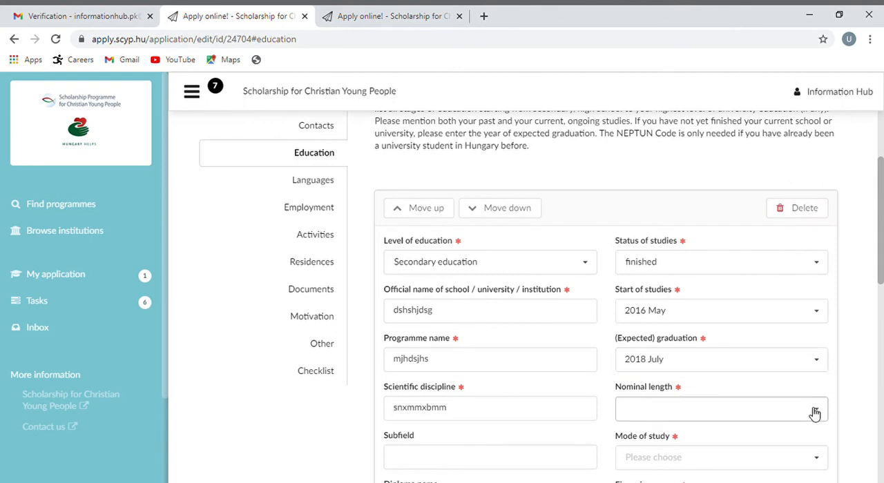
Set the nominal length of the secondary studies to 2 years
click(815, 413)
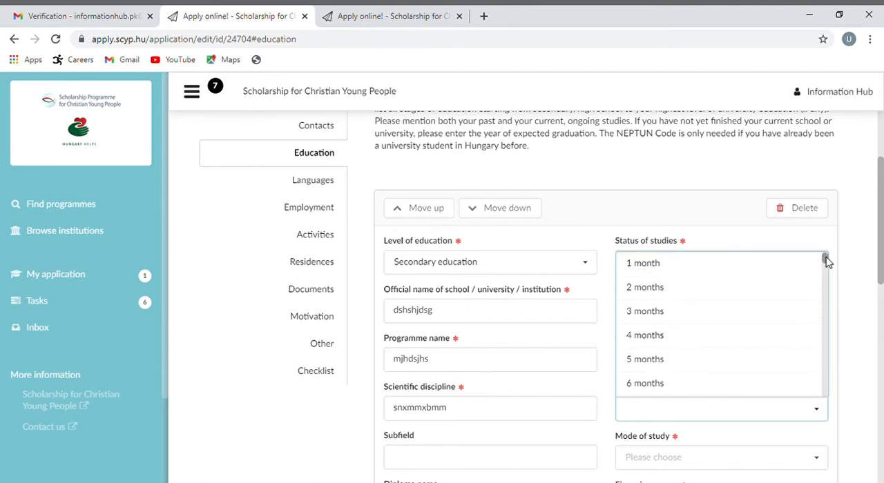
drag(825, 258, 765, 302)
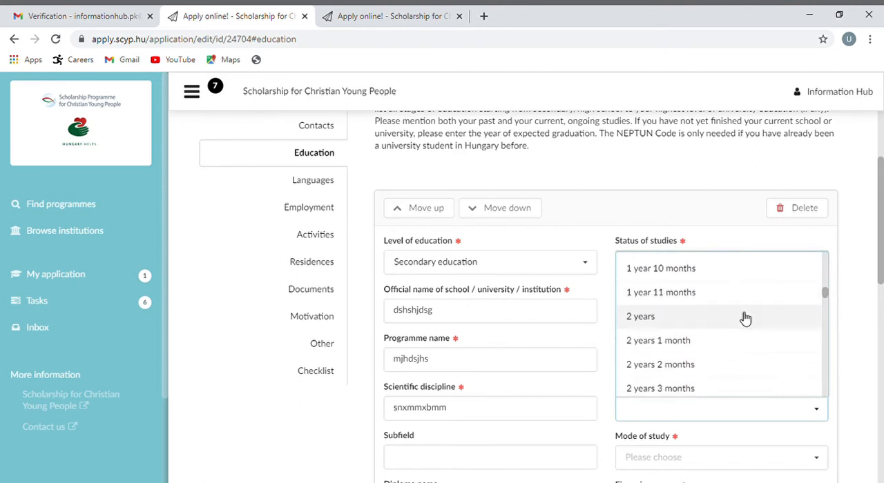
click(739, 324)
Set the mode of study to full degree studies and the financing source to Self-financed
drag(881, 237, 882, 295)
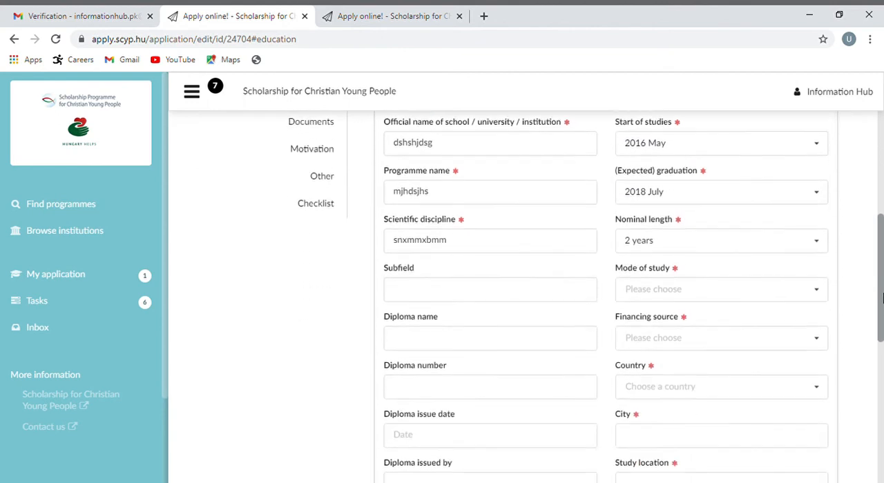
click(817, 290)
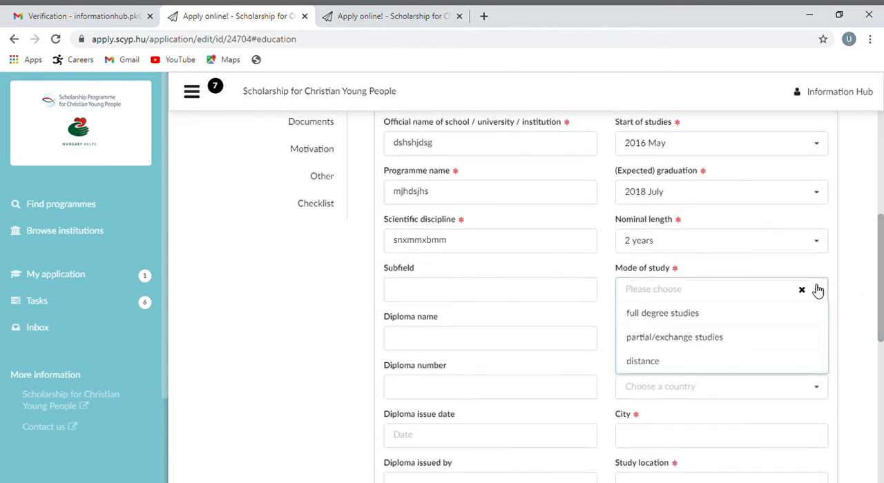
click(739, 316)
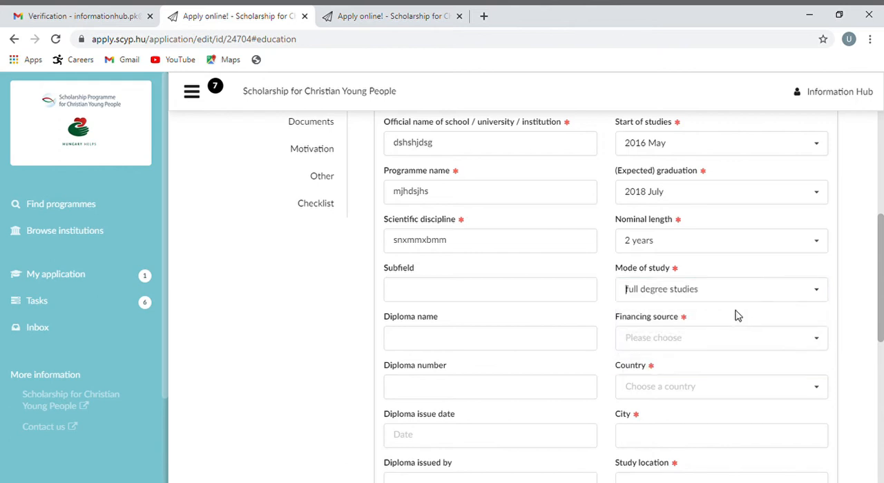
click(822, 347)
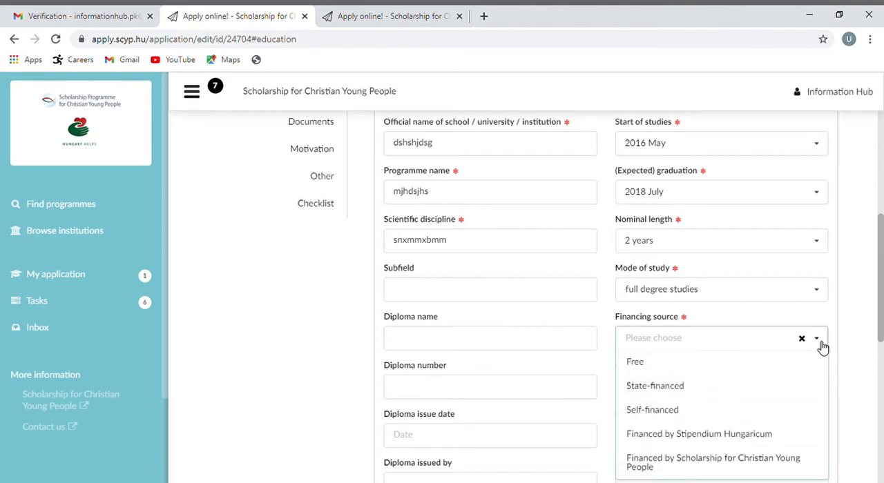
scroll(882, 327, down, 2)
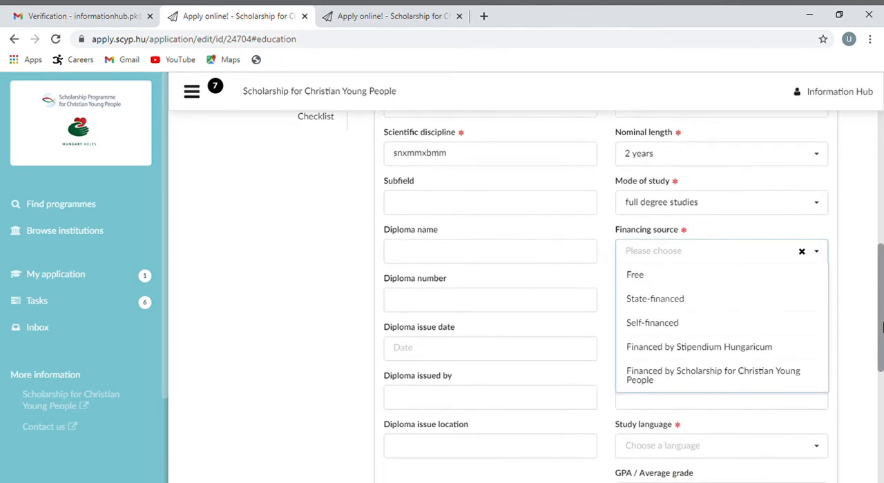
click(716, 333)
Fill in the city of the secondary studies as "jhasjhjasgjhasghja" and the study location as "hgahgashjas"
click(740, 359)
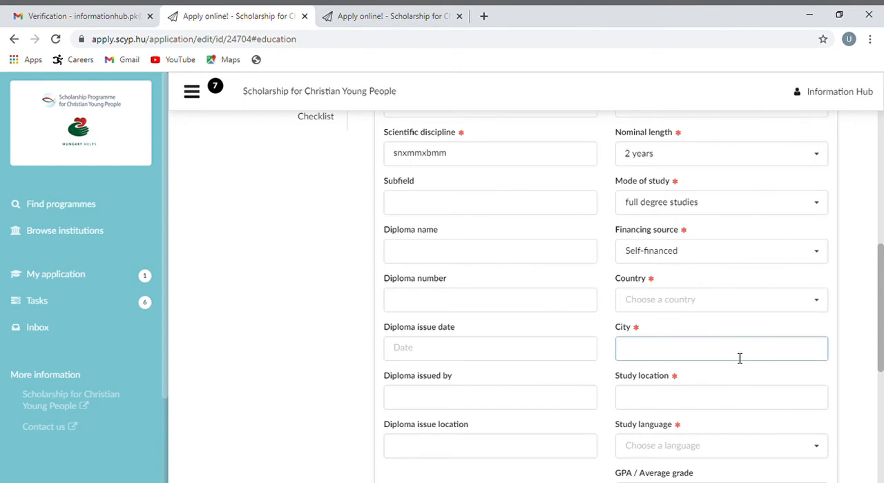
text(jhasjhjasgjhasghja)
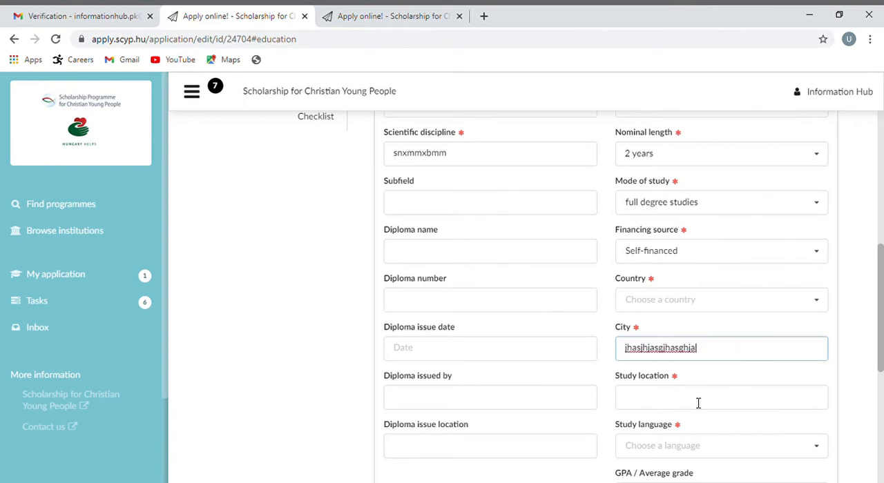
click(698, 403)
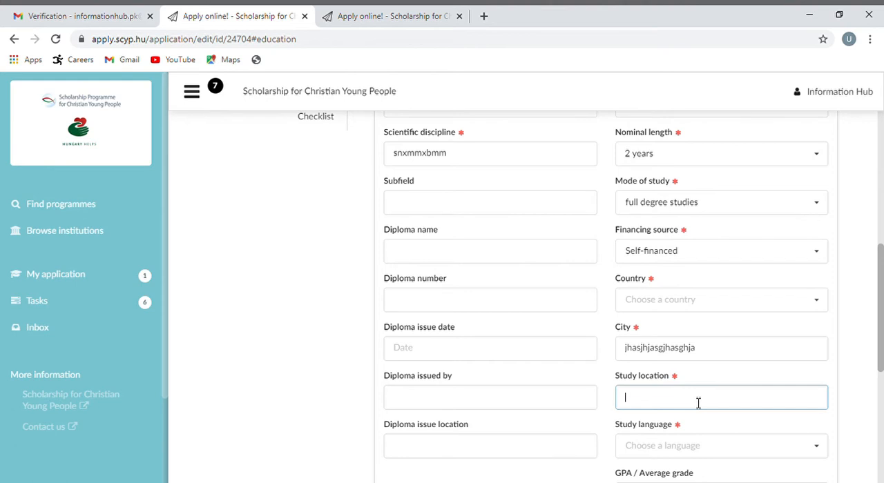
text(hgahgashjas)
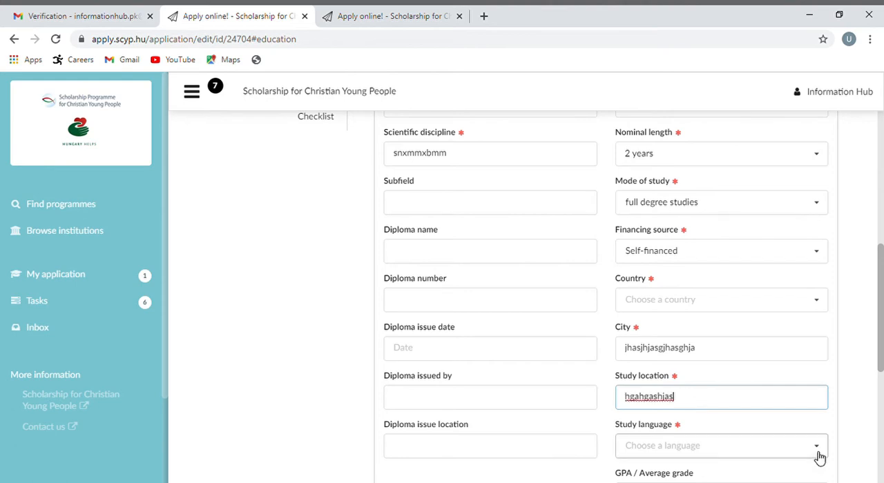
Set the study language of the secondary education entry to English
click(817, 452)
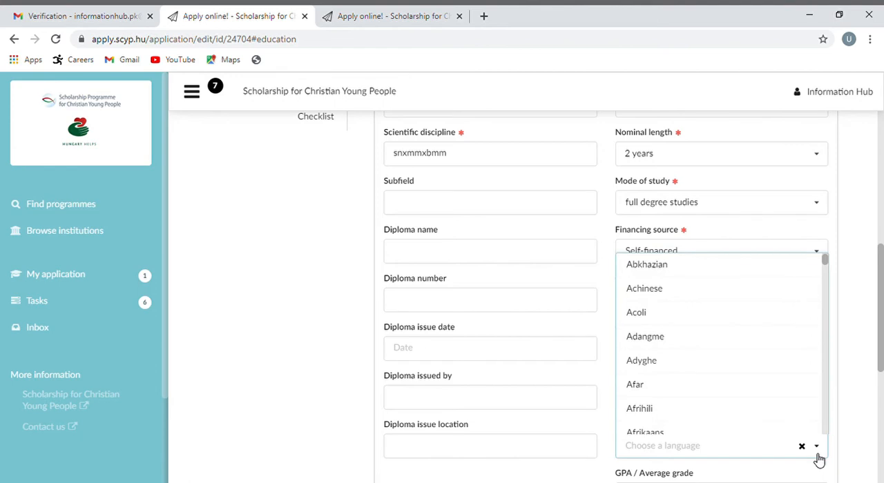
click(742, 449)
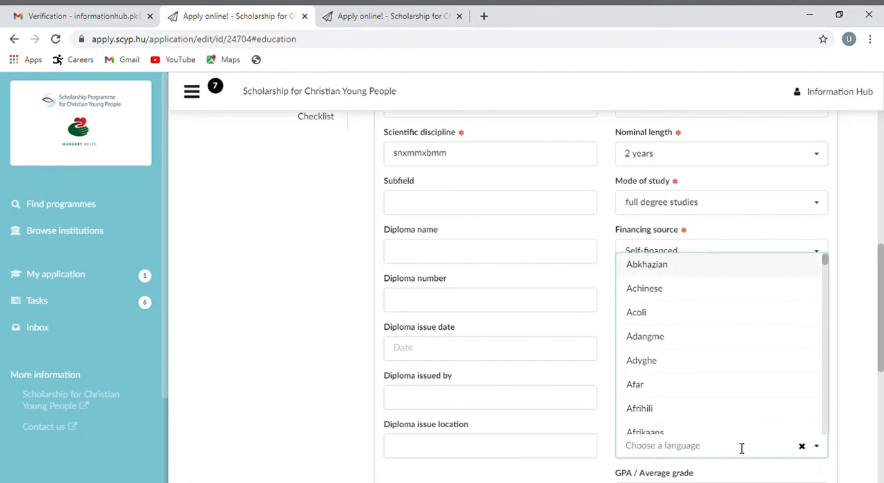
text(en)
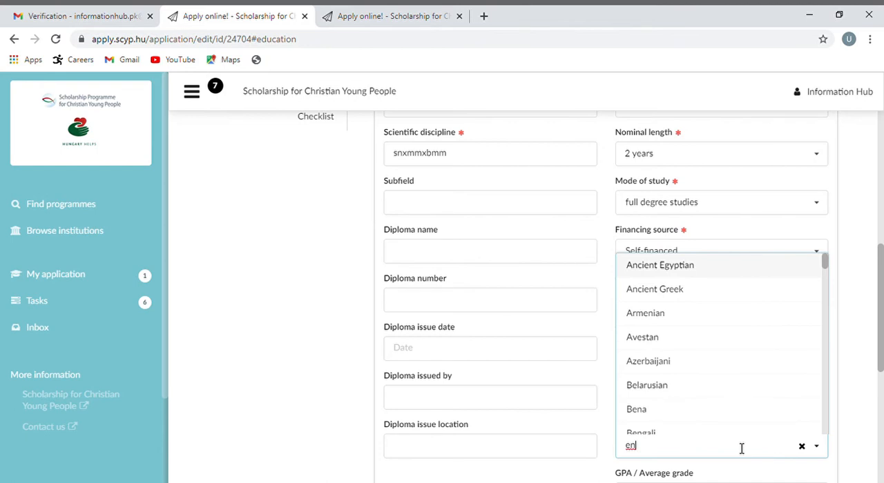
text(glish)
click(674, 375)
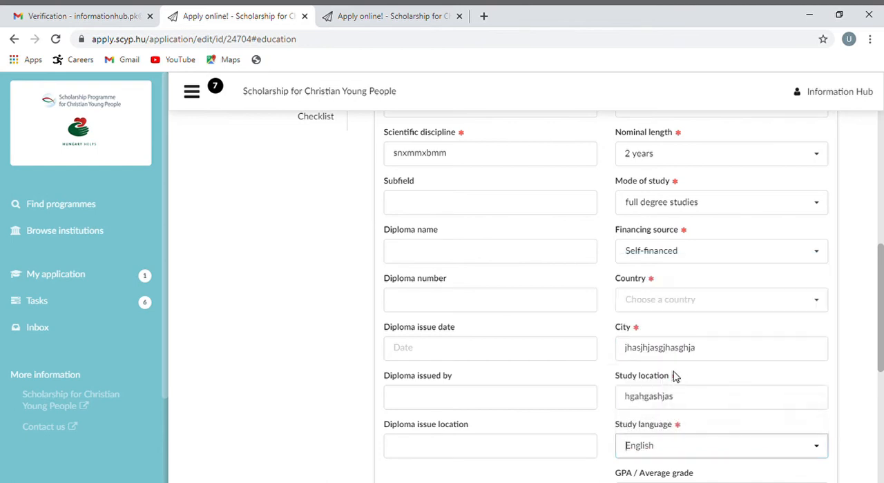
Enter 87.87 as the GPA / average grade and 100 as the maximum possible grade
scroll(807, 350, down, 3)
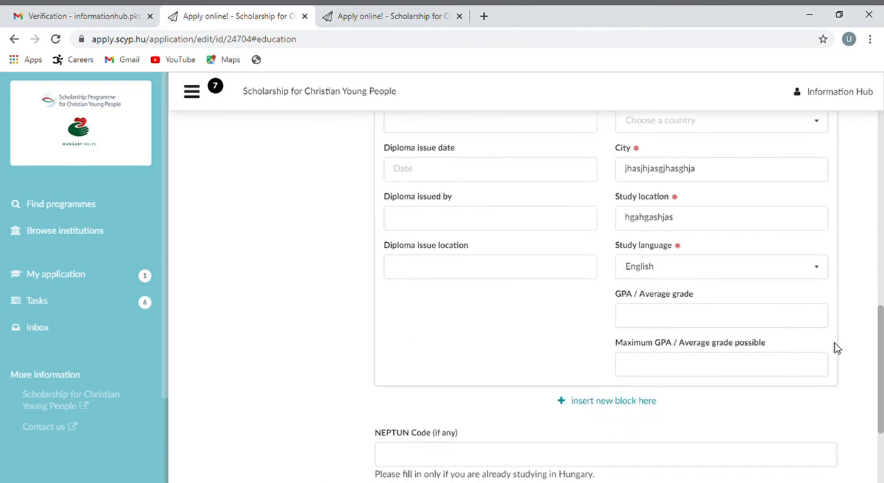
click(723, 325)
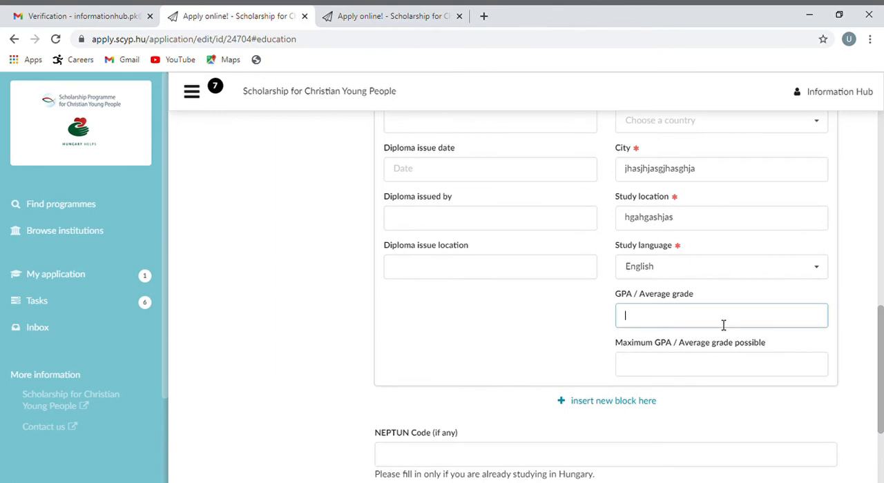
text(87.87)
click(661, 376)
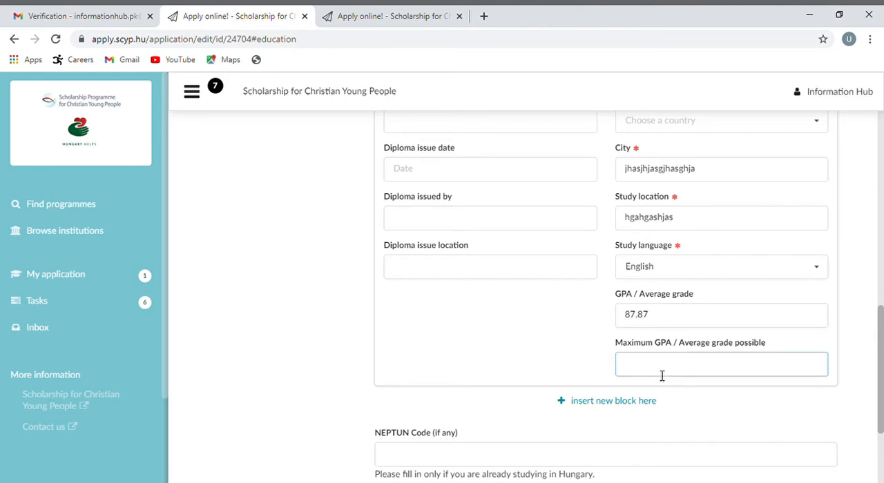
text(100)
Insert a second education block below the first and set its level to Secondary education
drag(881, 328, 881, 171)
scroll(634, 269, down, 10)
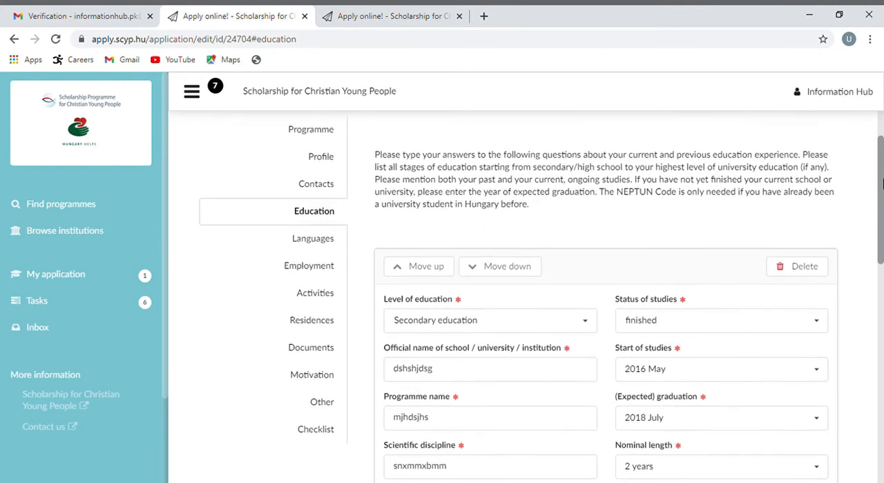
click(633, 269)
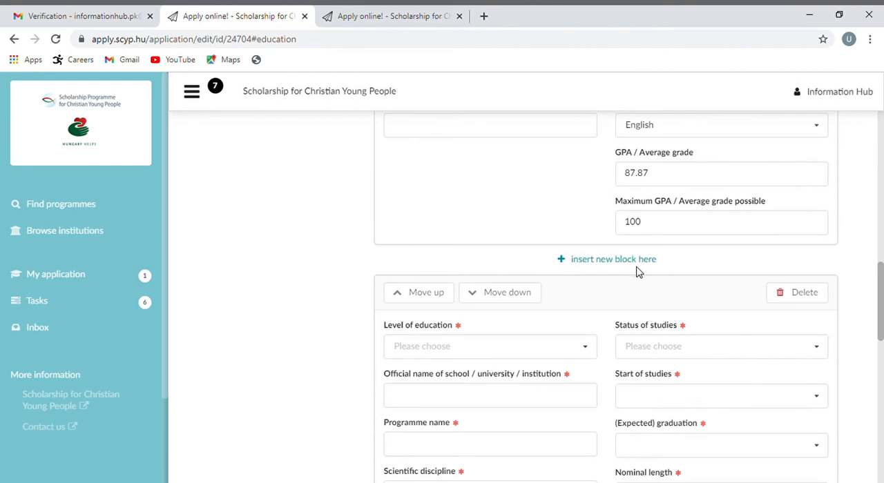
click(586, 357)
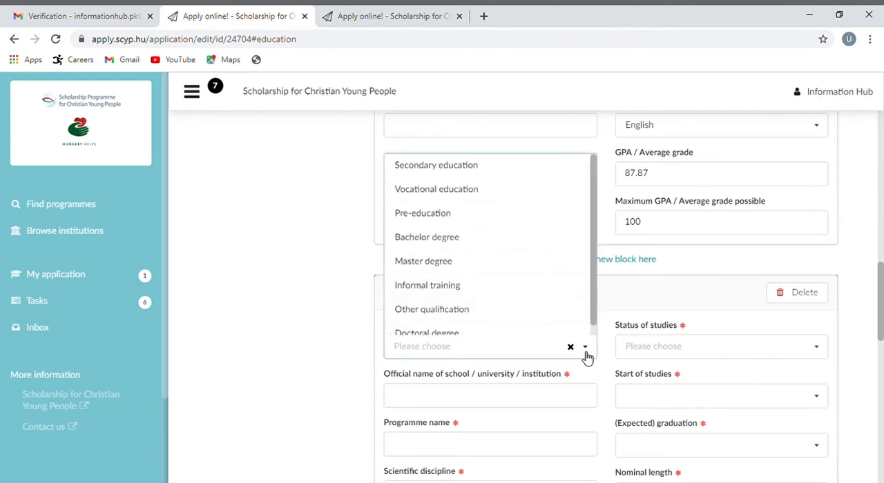
click(523, 176)
In the second education block, enter institution "hasghjasghjas", programme name "hahasghas" and scientific discipline "math,physics chemistry"
click(483, 395)
text(hasghjasghjas)
scroll(501, 364, down, 1)
click(502, 365)
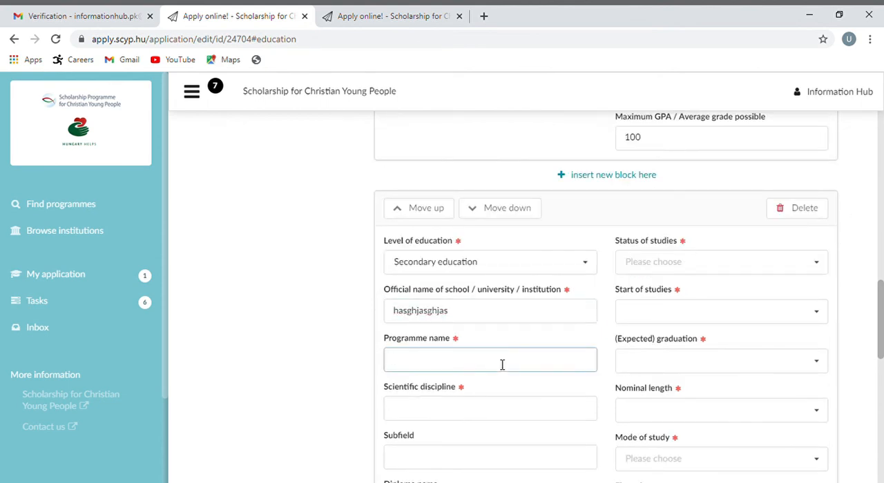
text(hahasghas)
click(459, 409)
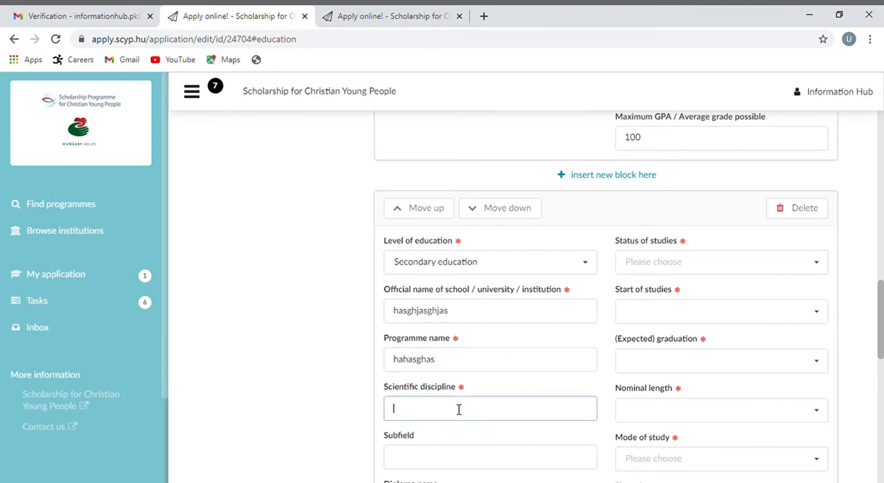
text(math,physics chemistry)
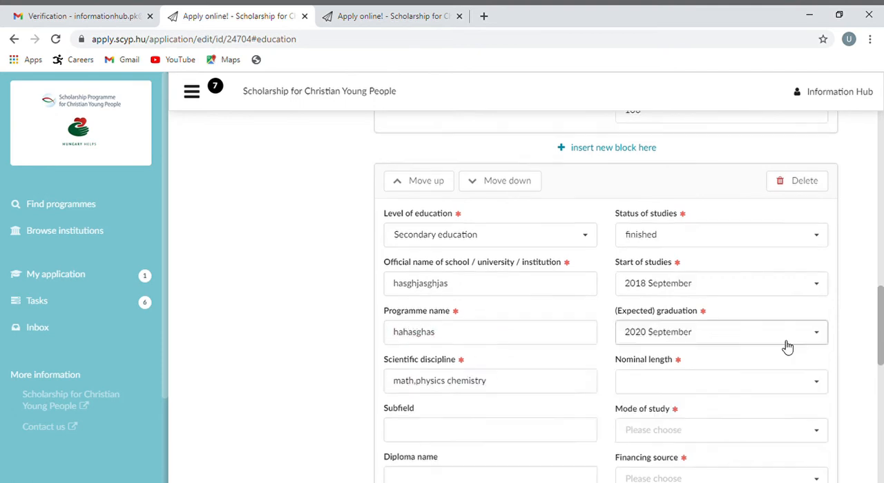
Set the nominal length of the second education entry to 2 years
click(817, 391)
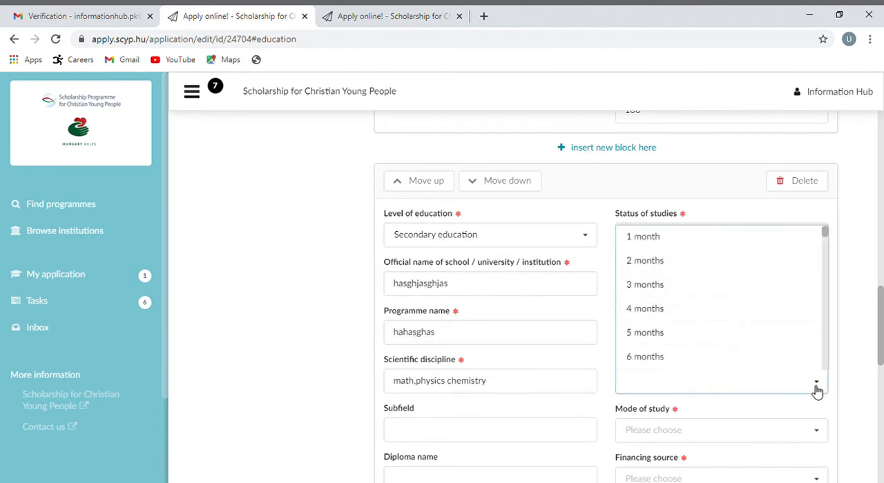
drag(824, 239, 827, 274)
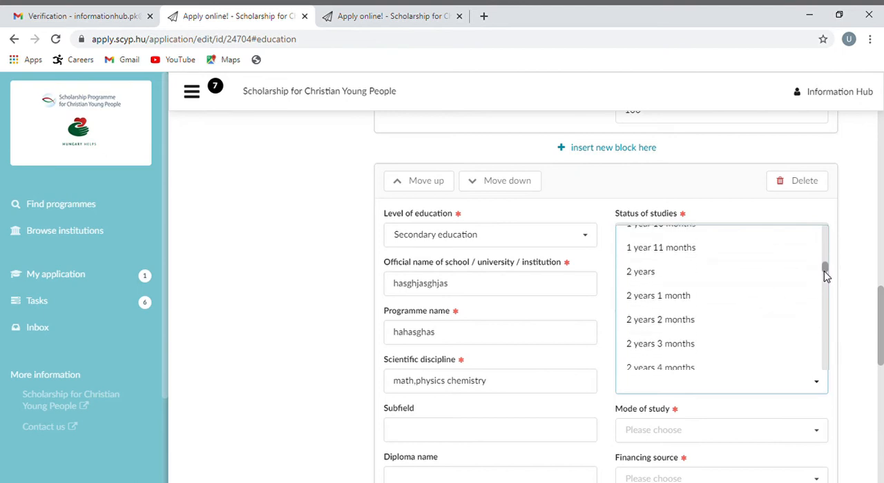
click(743, 275)
Set the second education entry's mode of study to full degree studies and its financing source to Self-financed
scroll(773, 290, down, 2)
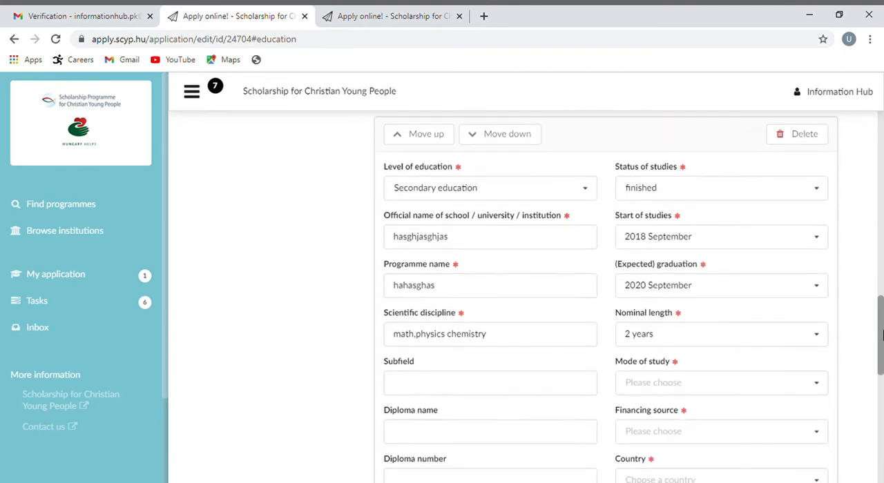
click(814, 310)
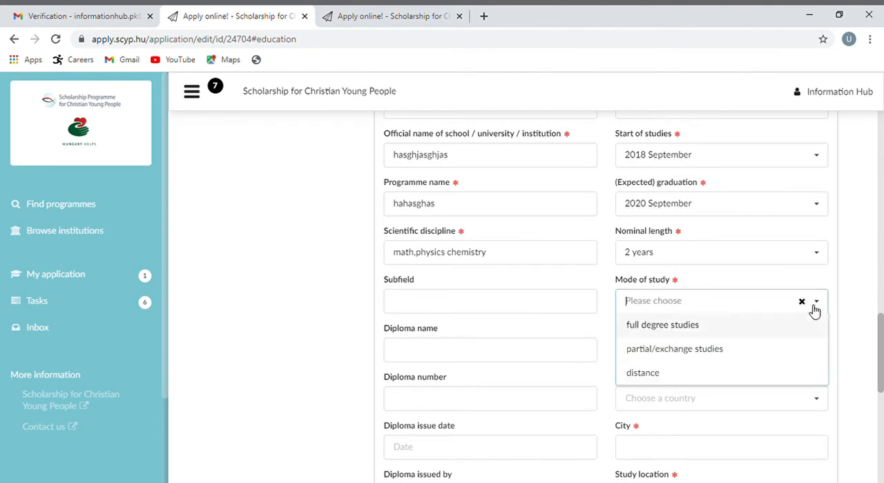
click(762, 327)
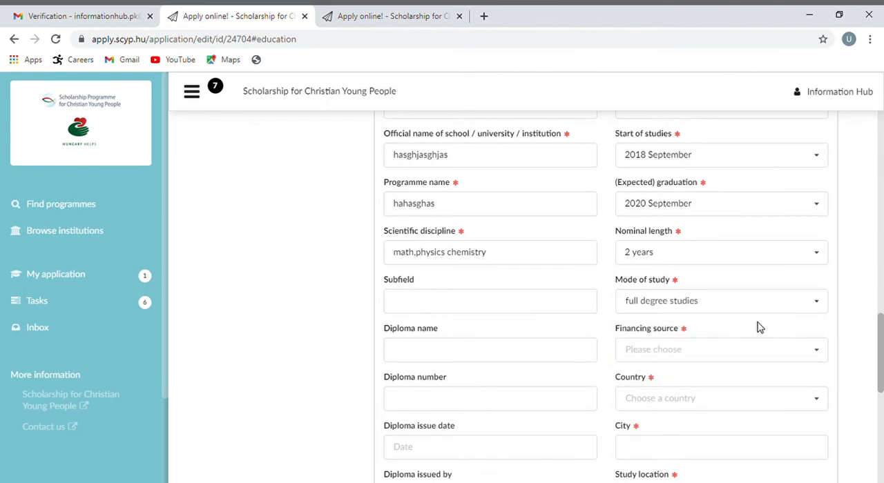
click(819, 356)
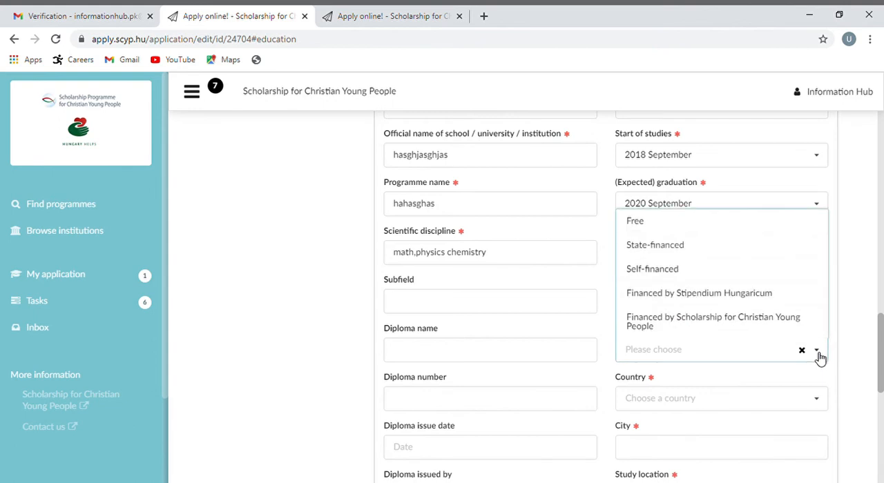
click(745, 279)
drag(879, 330, 880, 348)
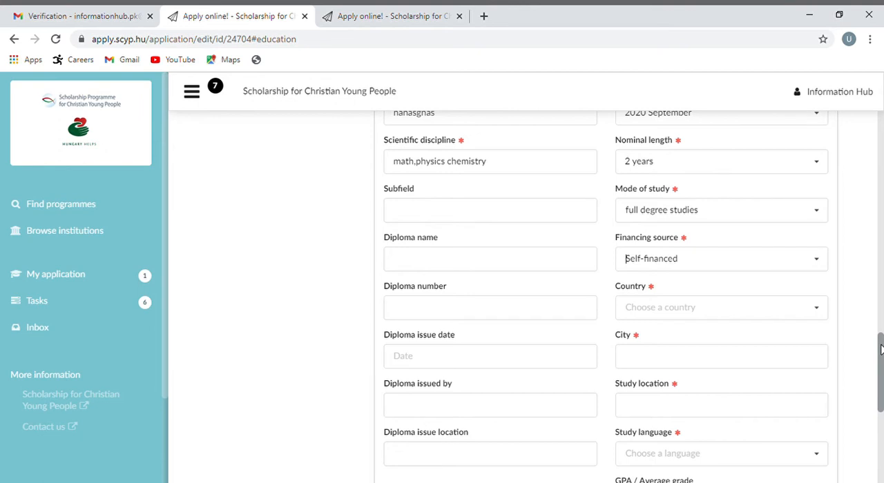
click(822, 268)
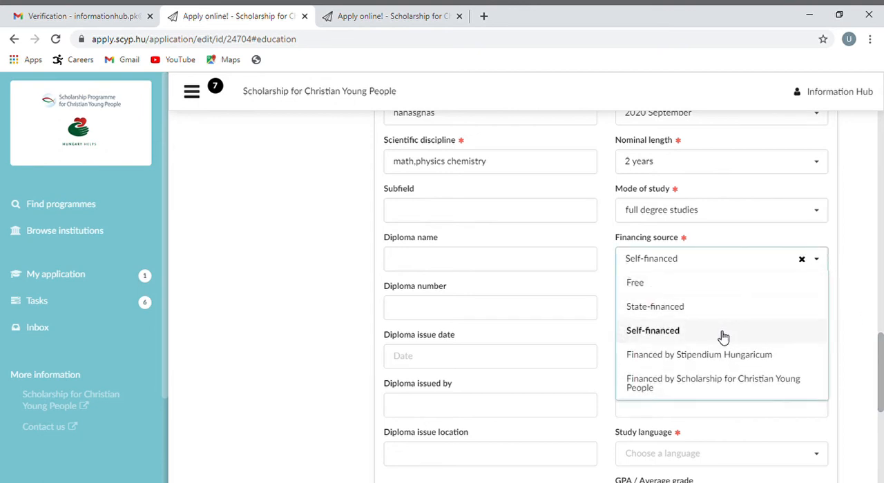
click(723, 337)
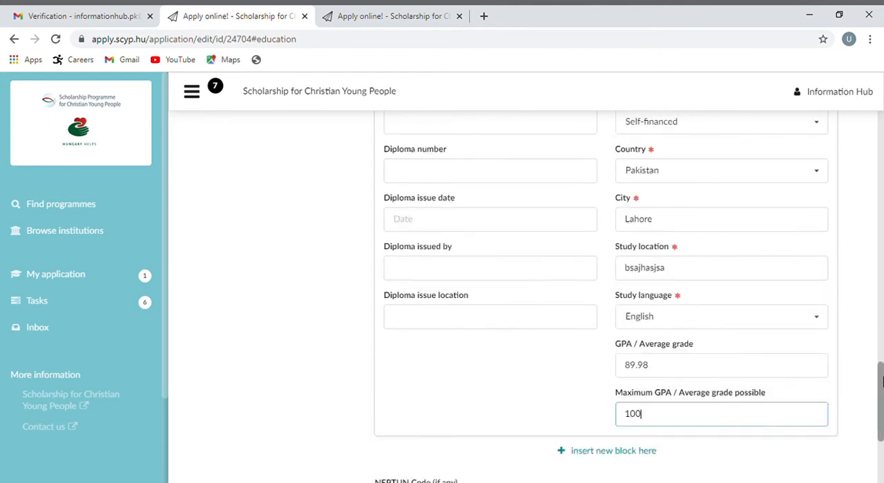
Save the application with the two education entries
drag(882, 383, 881, 140)
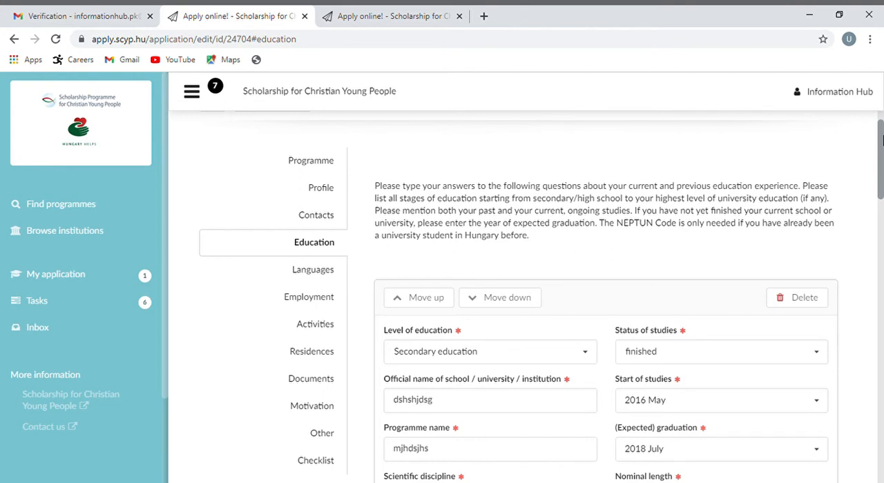
scroll(881, 182, up, 1)
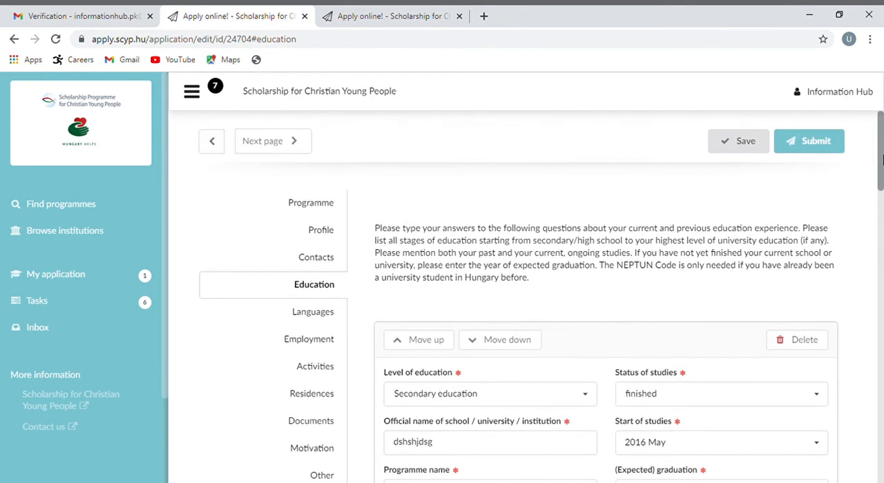
click(748, 146)
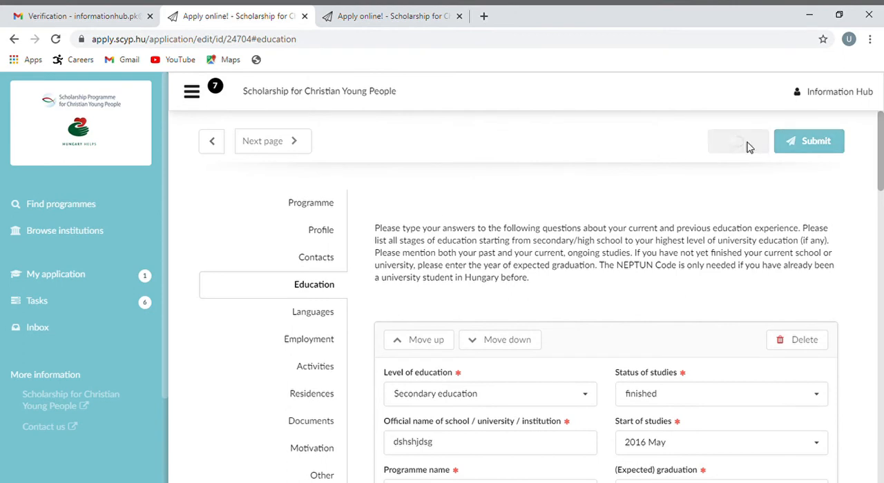
Continue to the Languages section of the application and set the native language to Urdu
click(290, 140)
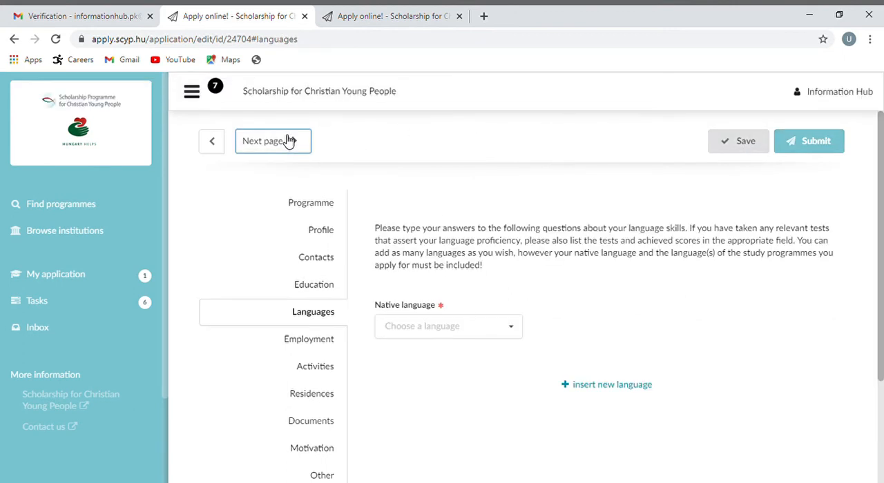
click(515, 332)
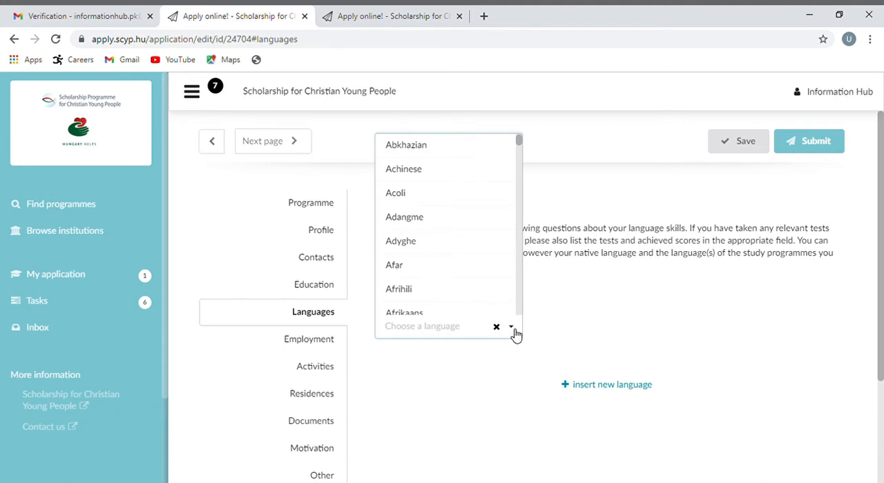
click(453, 333)
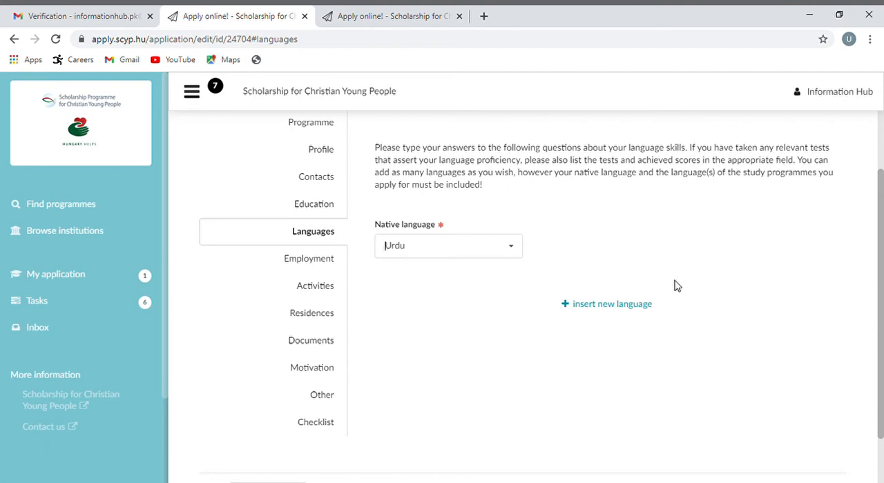
Add an empty foreign language block in the Languages section and delete it again
click(577, 307)
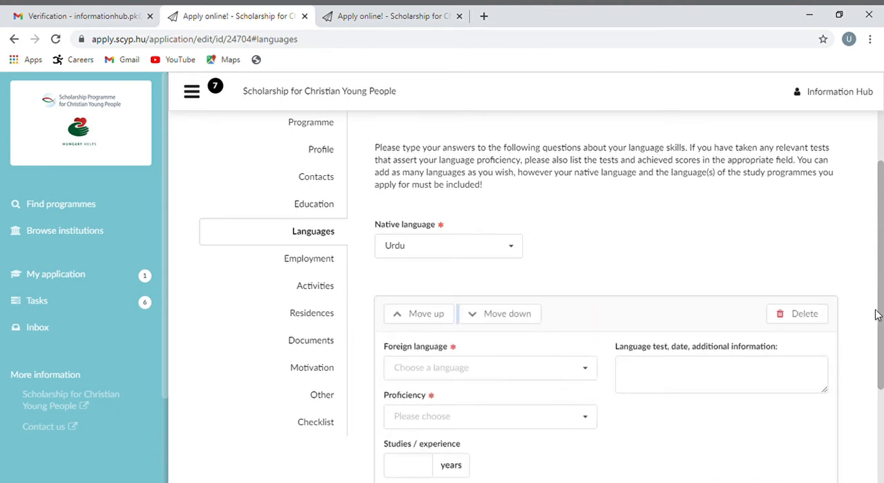
scroll(880, 316, down, 1)
scroll(881, 316, down, 2)
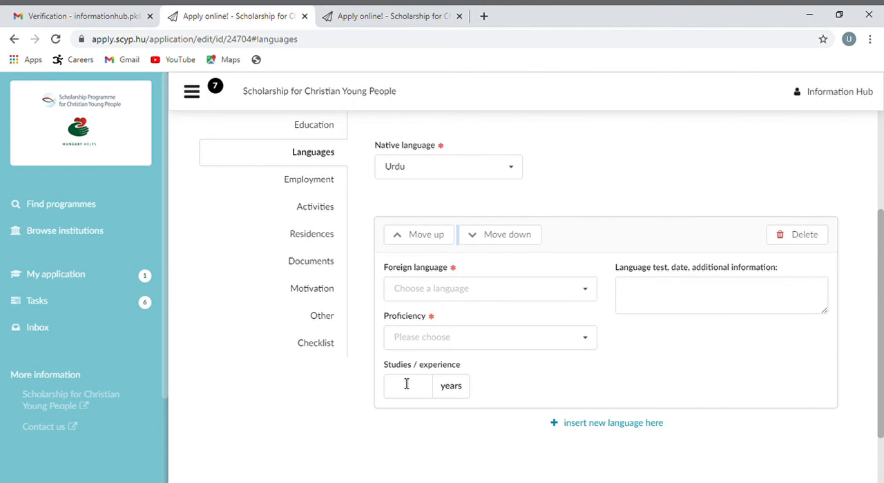
click(804, 235)
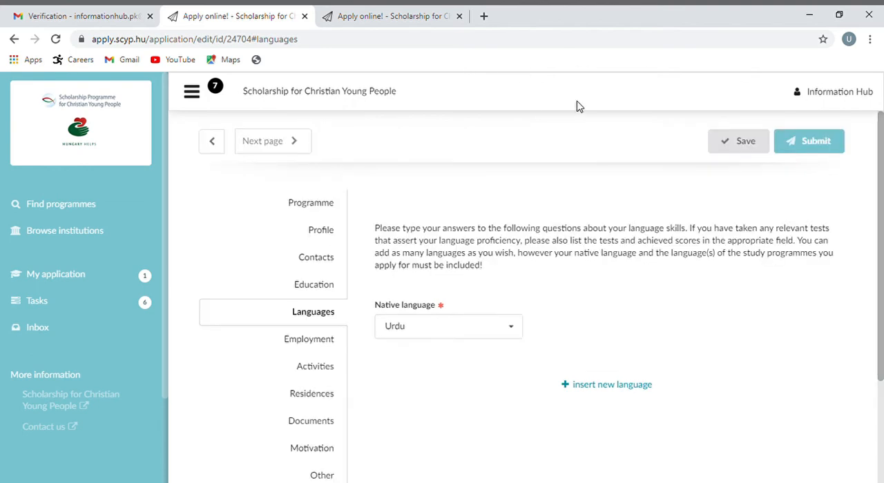
Save the application with the native language filled in
click(747, 143)
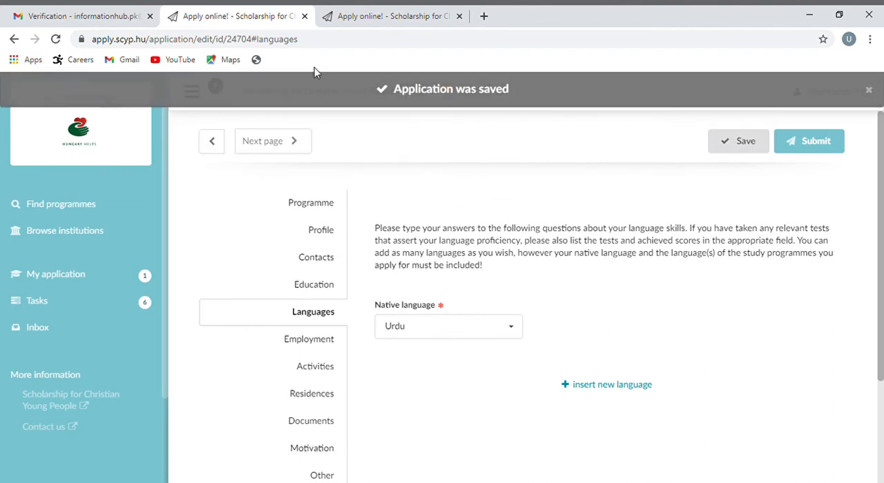
Review the instructions in the Employment and Activities sections of the application
click(276, 154)
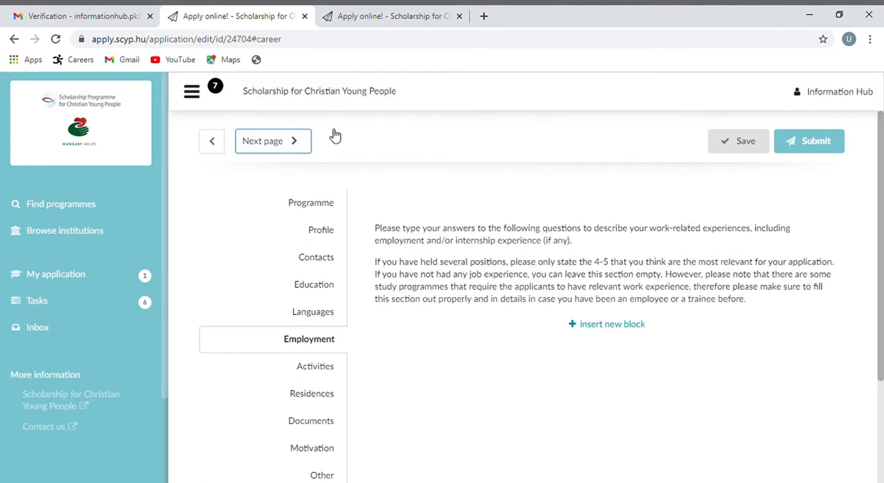
drag(881, 253, 882, 266)
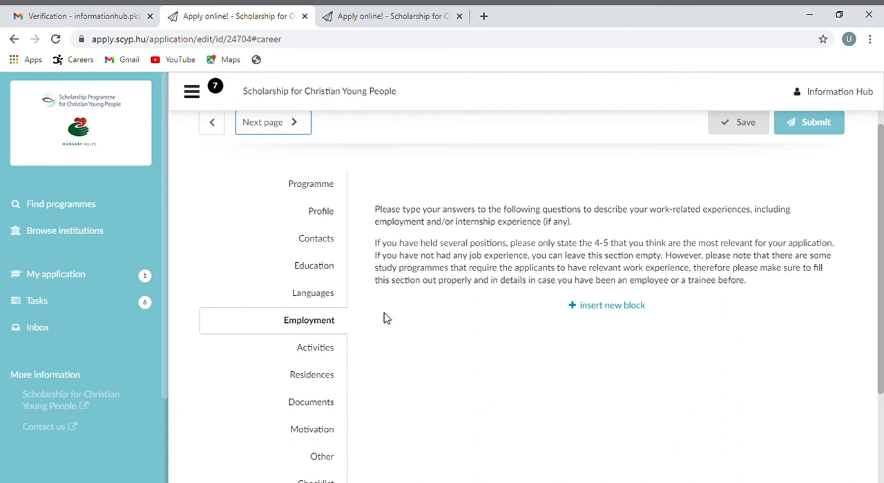
click(305, 351)
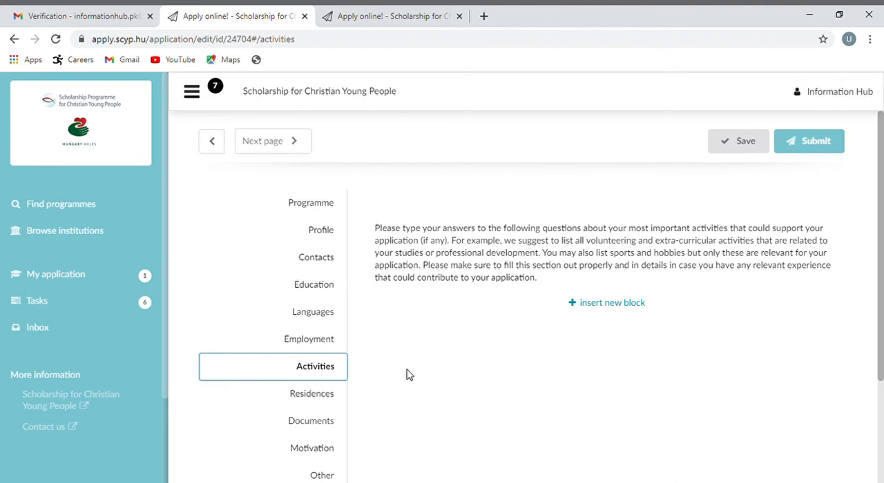
Add an empty residence block in the Residences section and delete it again
click(317, 395)
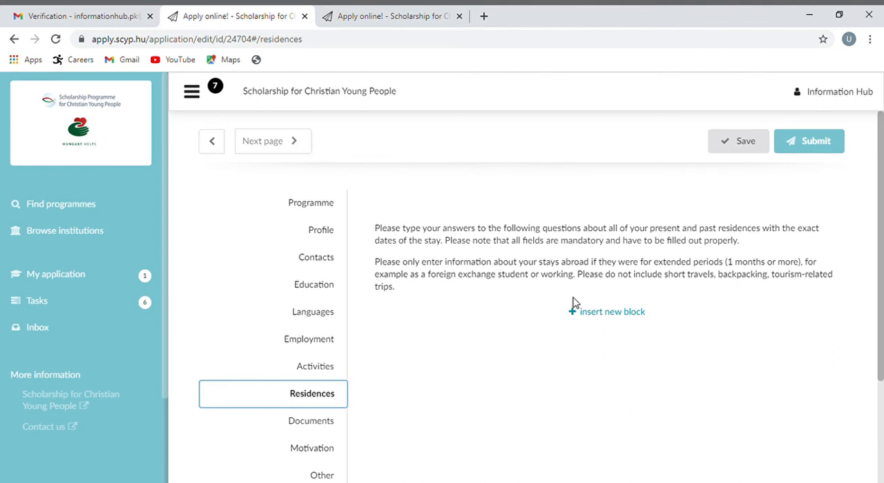
click(609, 318)
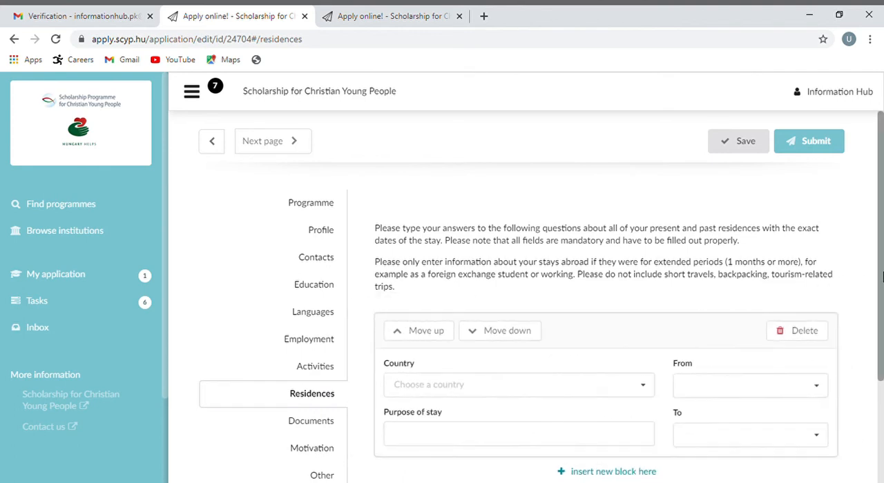
scroll(882, 276, down, 1)
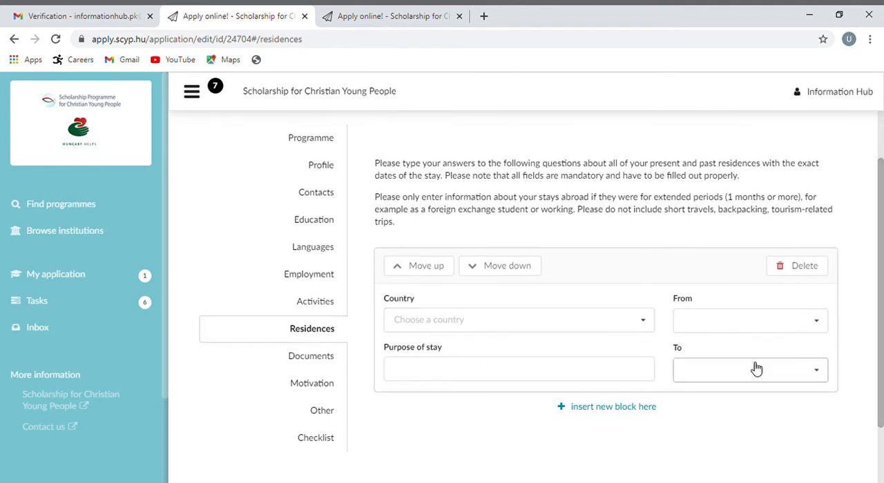
click(808, 277)
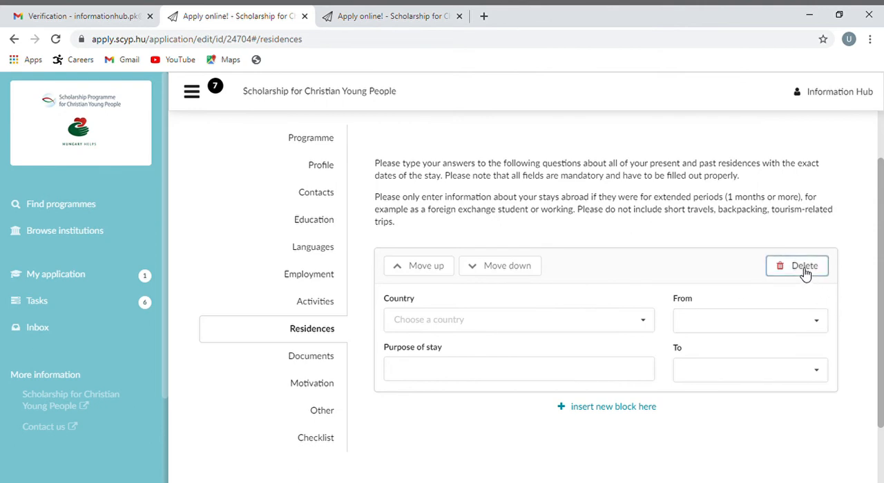
click(797, 230)
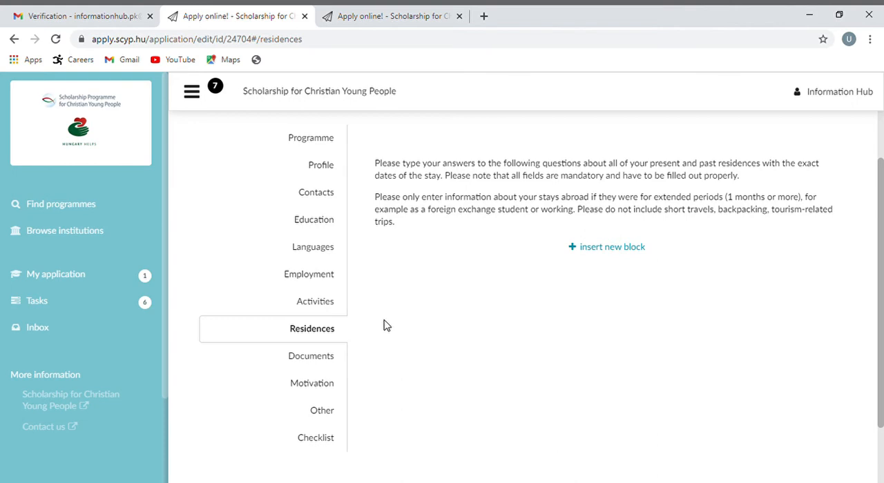
Review the upload requirements in the Documents section and the motivation letter instructions in the Motivation section
click(314, 363)
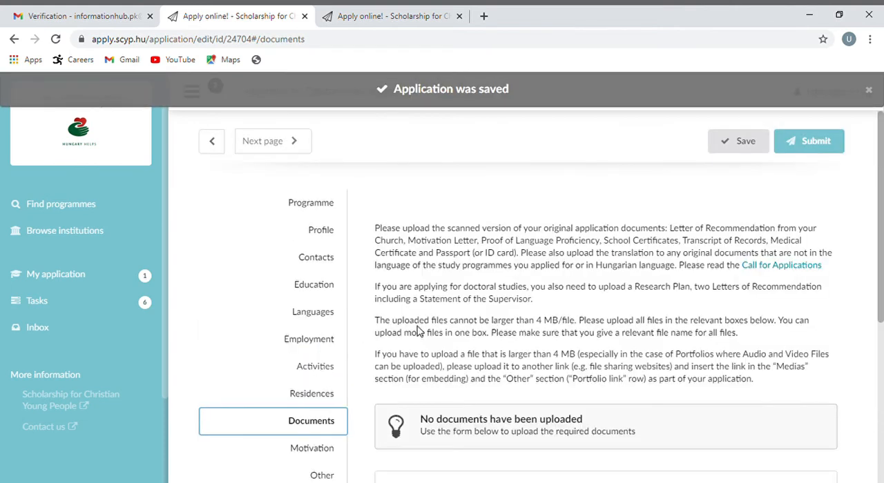
drag(880, 256, 877, 357)
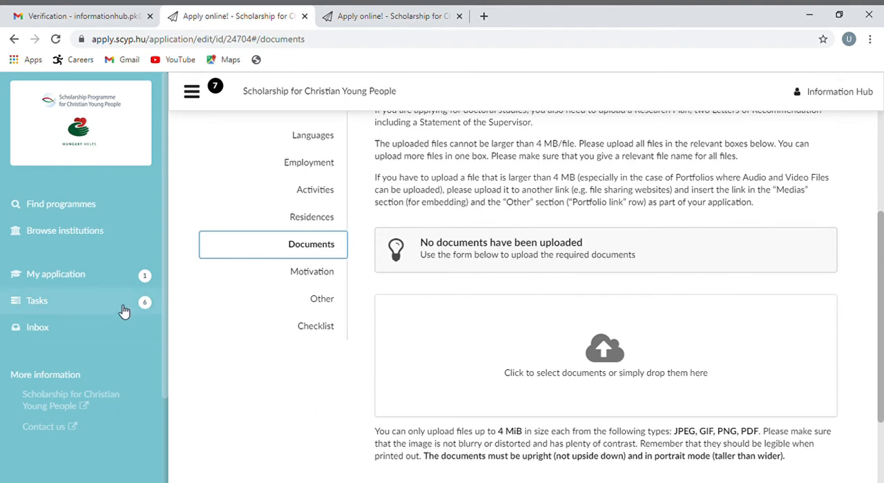
click(316, 274)
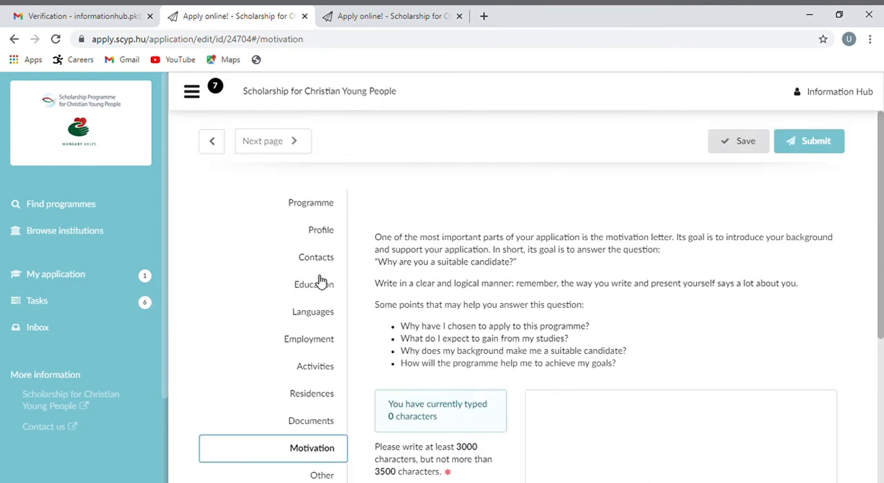
drag(882, 280, 882, 282)
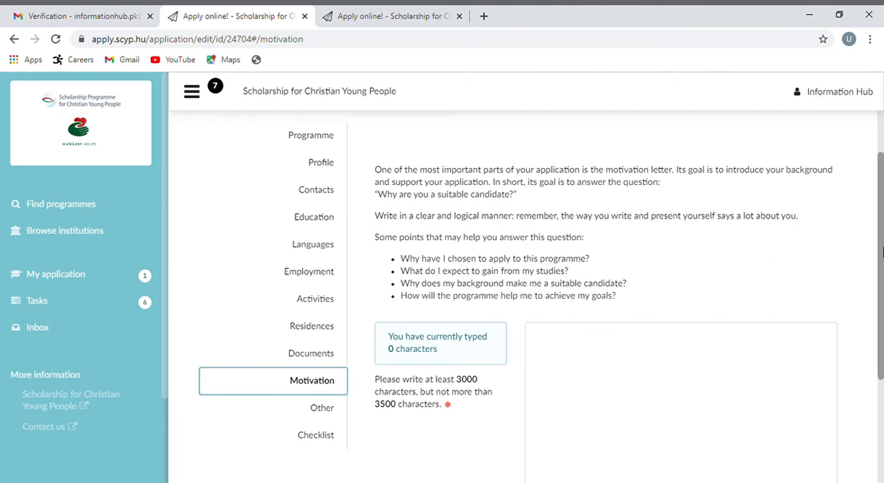
scroll(617, 367, down, 1)
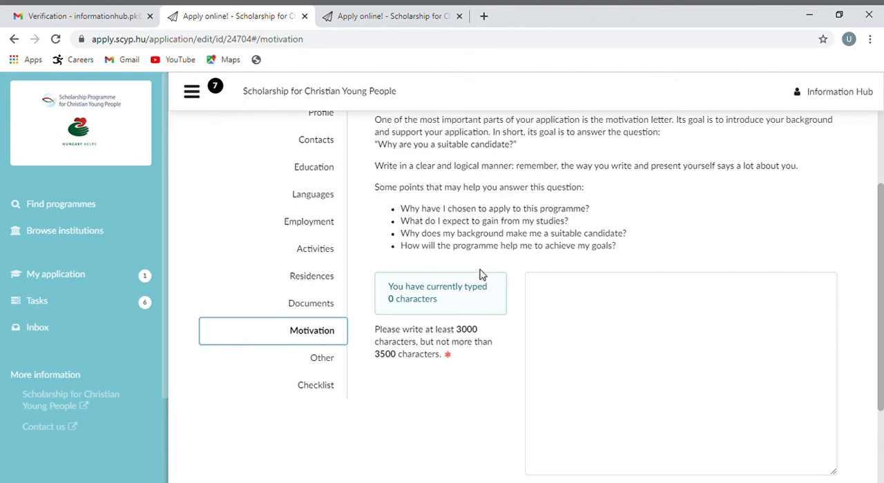
Fill the motivation letter with just over 3000 characters of placeholder text and save the application
click(639, 310)
key(ctrl+v)
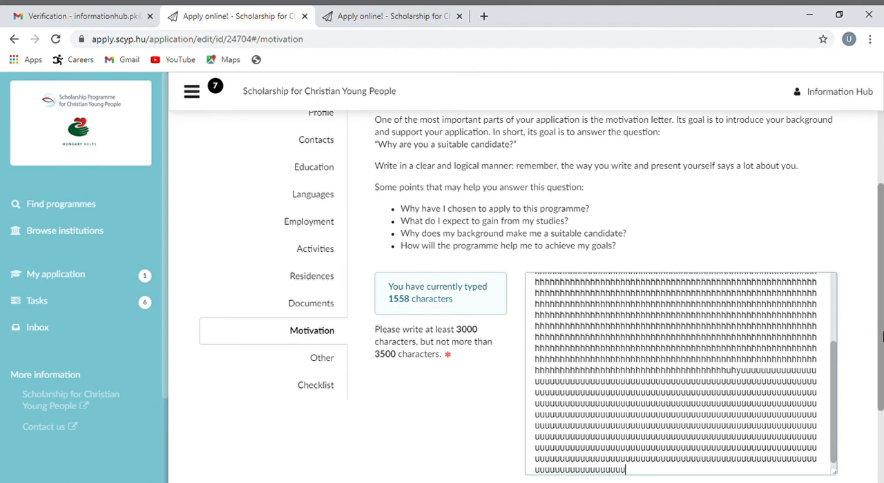
drag(881, 337, 881, 201)
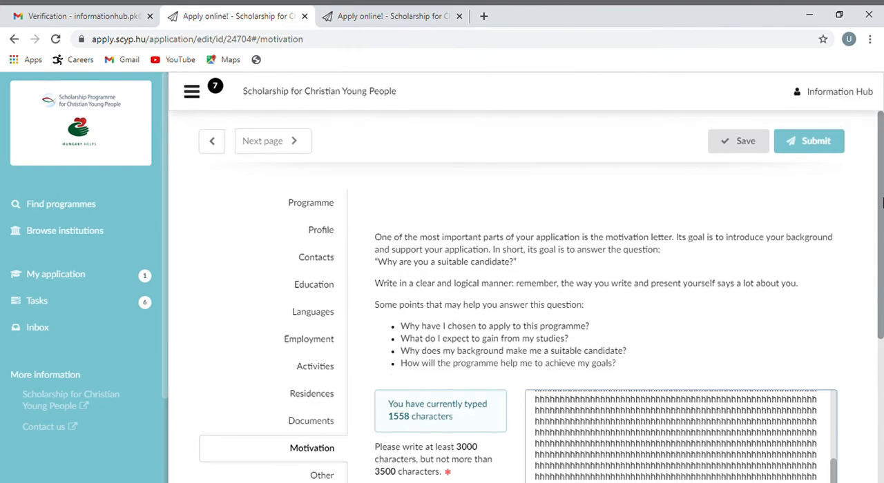
click(760, 149)
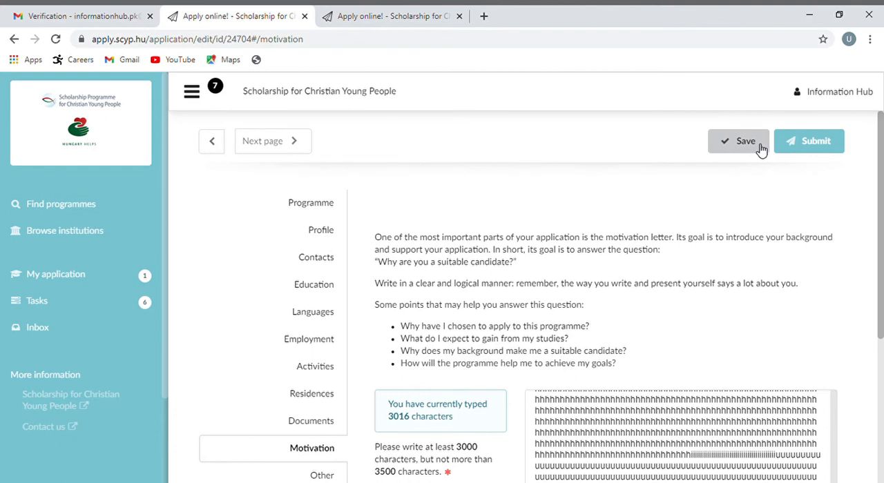
In the Medical certificates task, attach File.pdf and set the status to "I have uploaded the original and the translation"
click(108, 307)
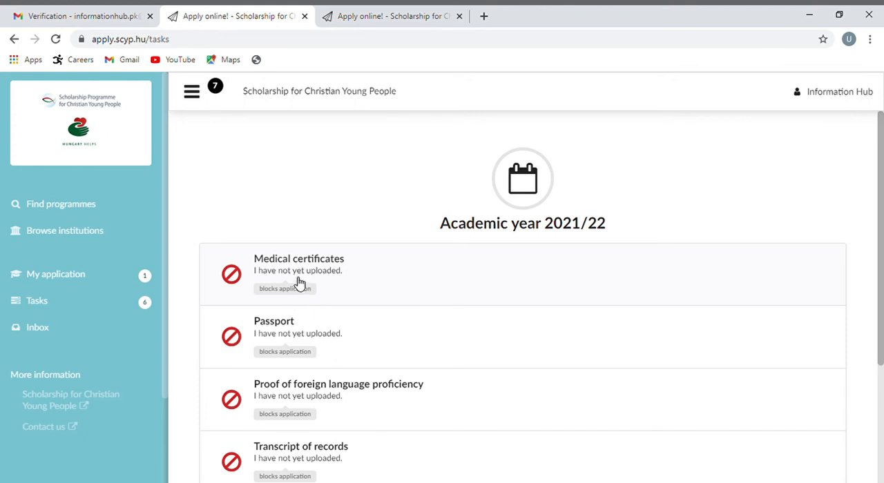
click(344, 278)
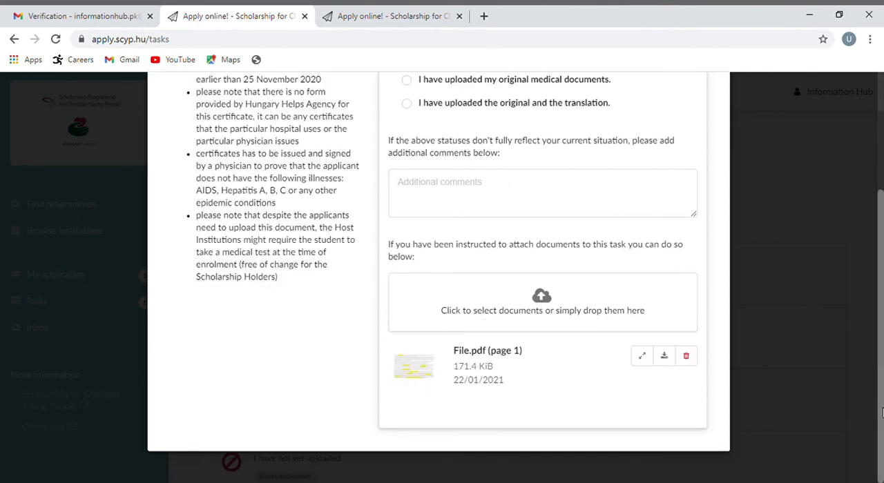
scroll(882, 412, up, 3)
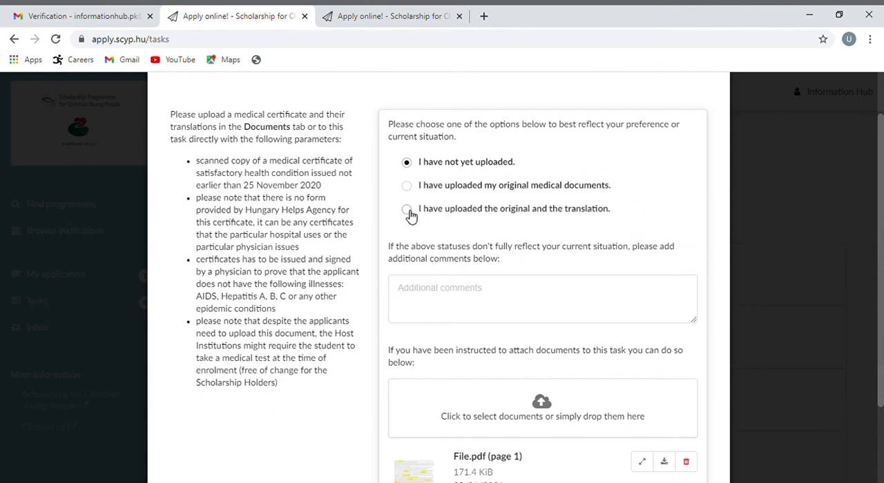
click(407, 211)
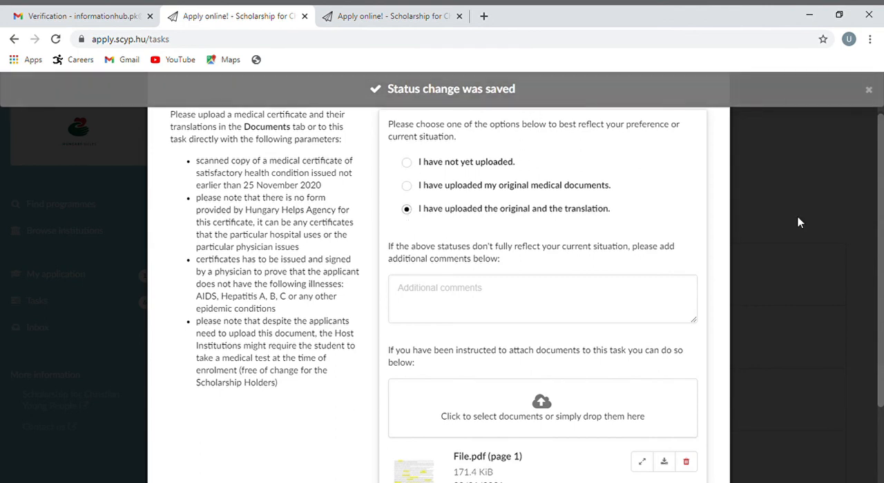
scroll(787, 194, up, 1)
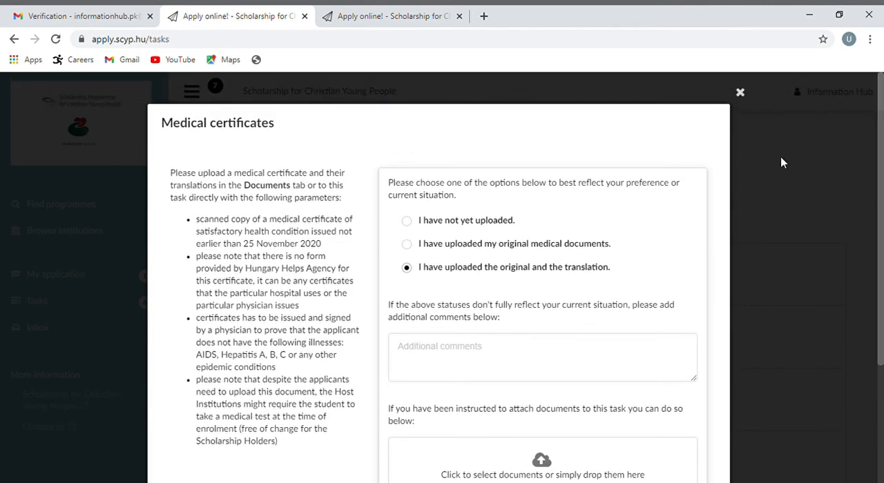
click(767, 190)
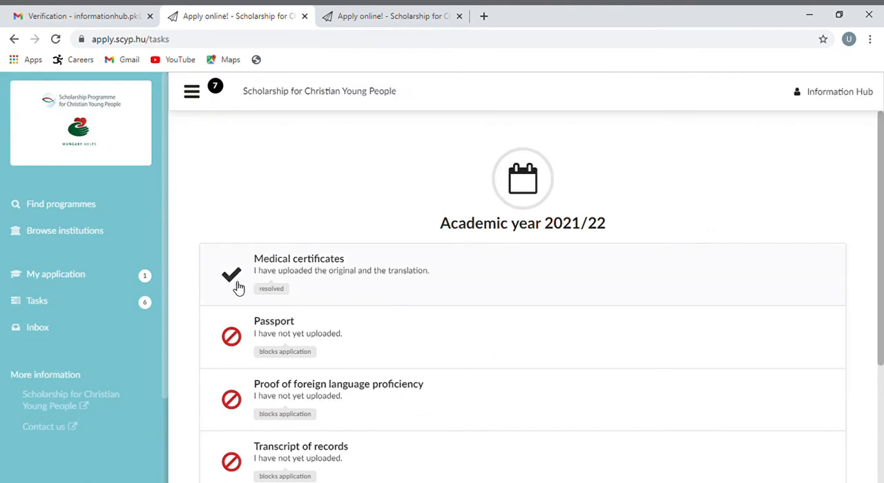
In the Passport task, attach File.pdf, set the status to "I have uploaded my passport" and return to the task list
click(281, 355)
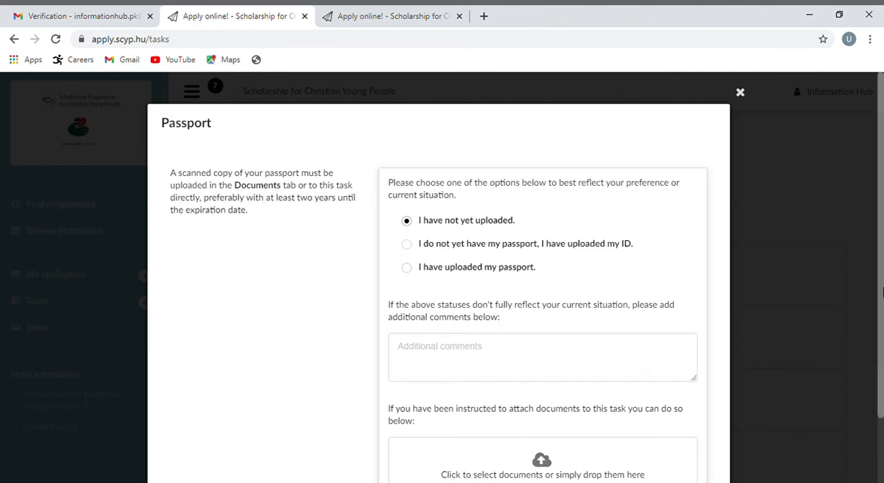
scroll(881, 292, down, 2)
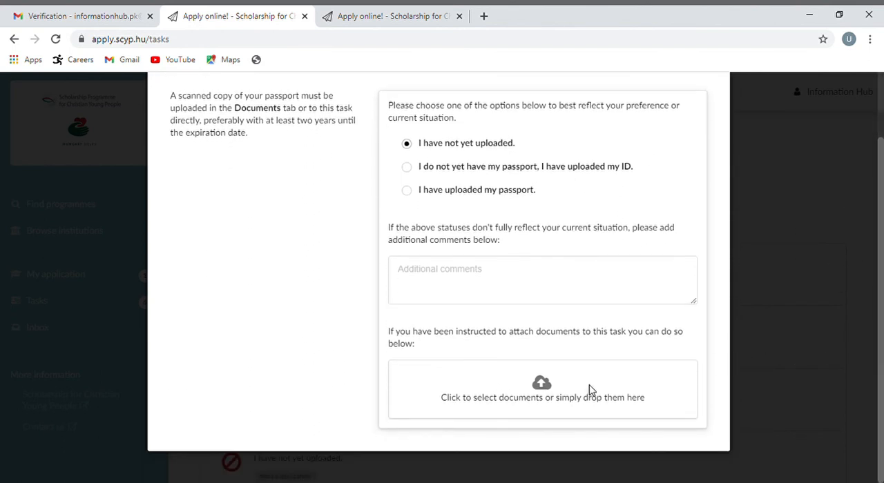
click(541, 385)
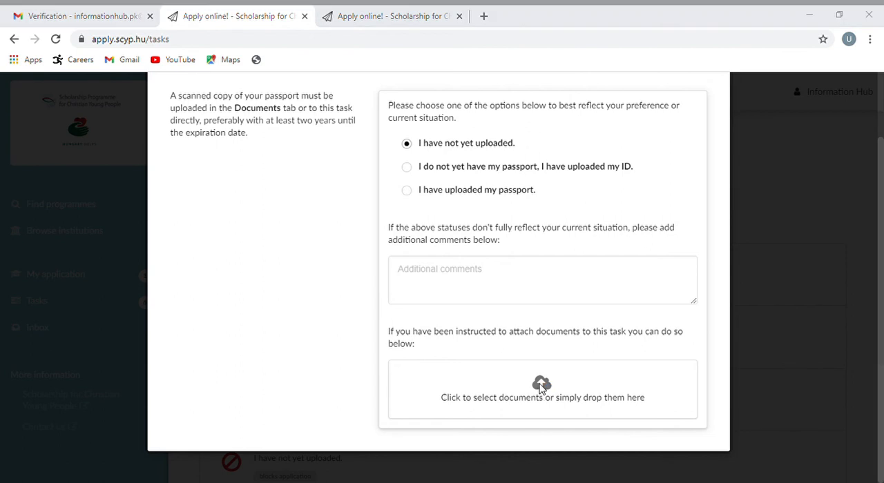
click(327, 301)
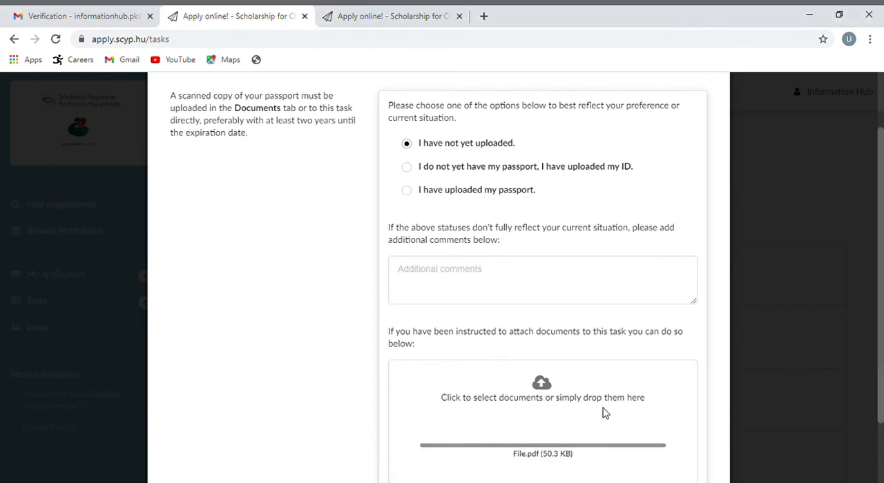
scroll(415, 215, up, 2)
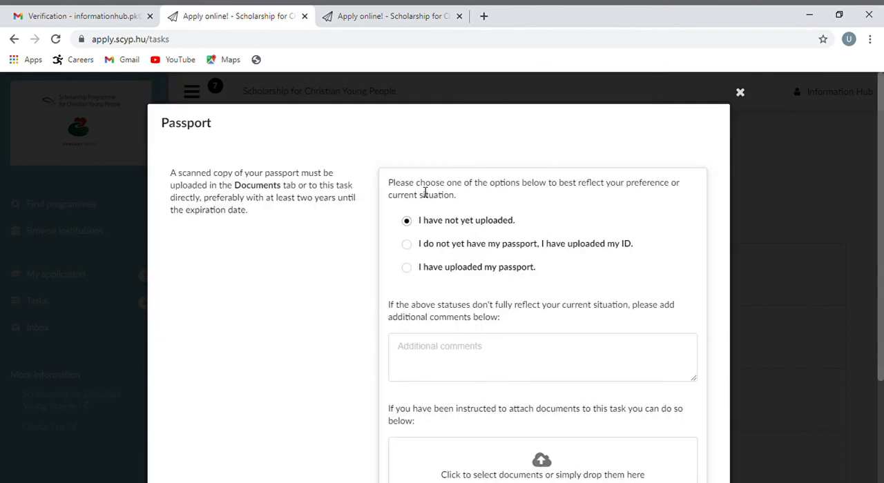
click(411, 271)
click(874, 242)
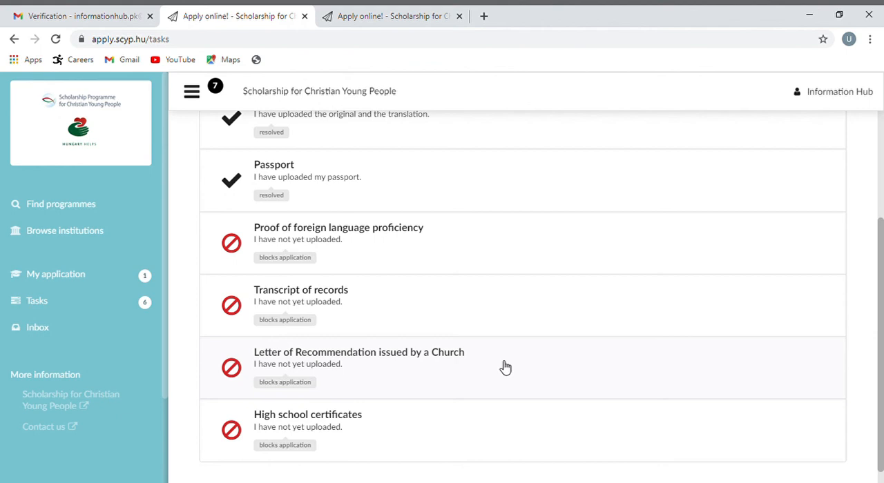
Open the Proof of foreign language proficiency task
click(311, 249)
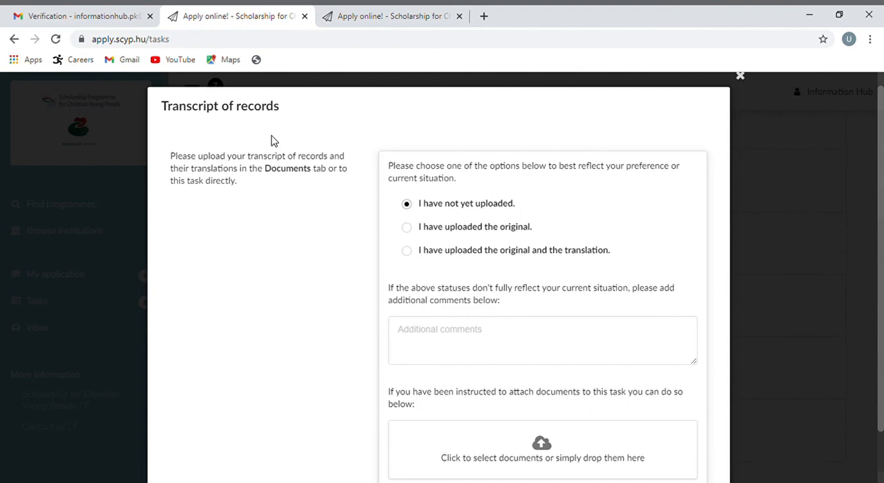
In the Transcript of records task, attach the document and set the status to "I have uploaded the original and the translation"
click(541, 447)
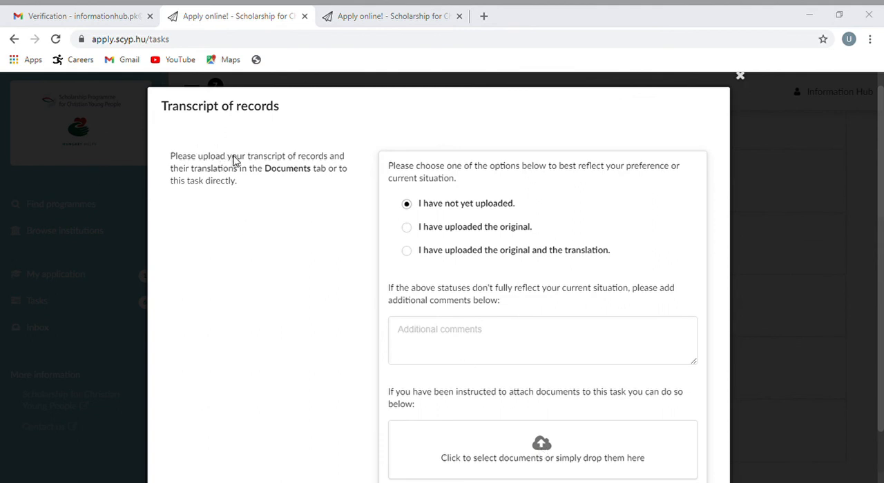
click(331, 297)
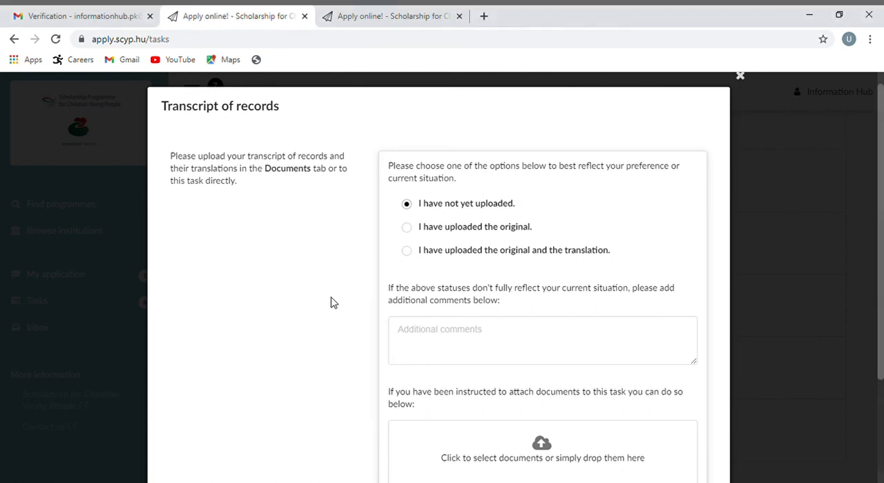
click(408, 269)
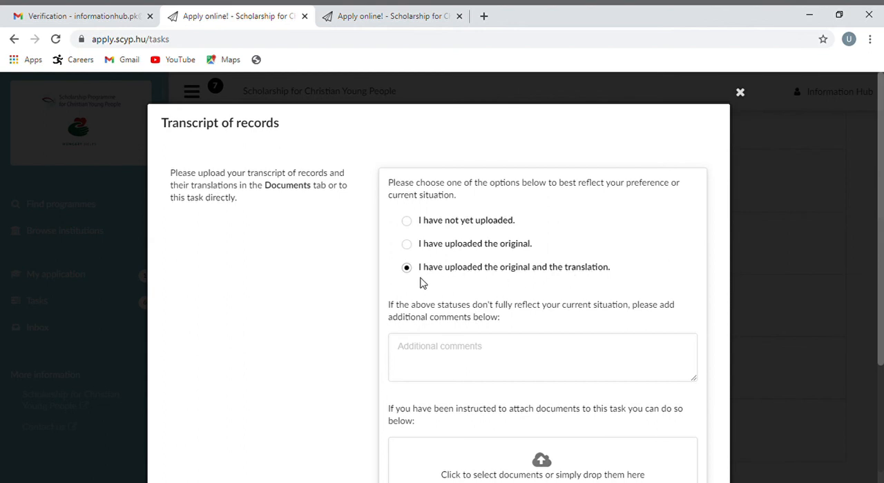
click(799, 266)
In the Letter of Recommendation issued by a Church task, attach the document, set the status to uploaded and return to the task list
click(318, 357)
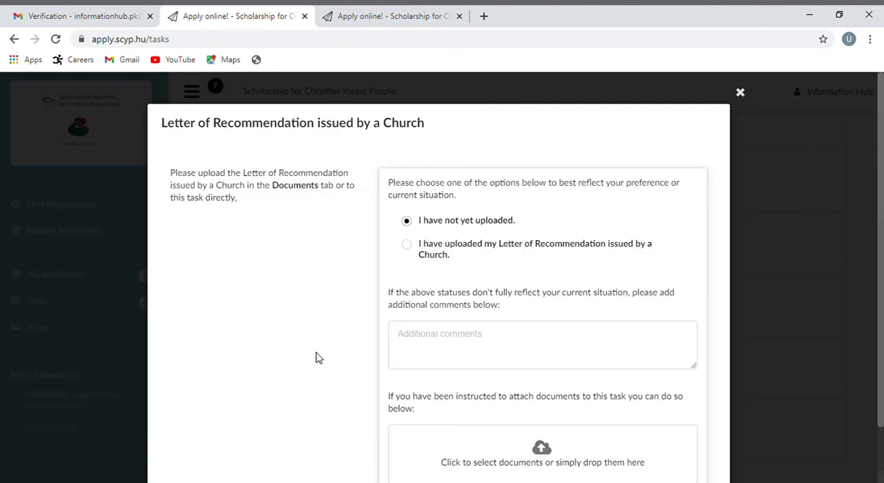
click(541, 447)
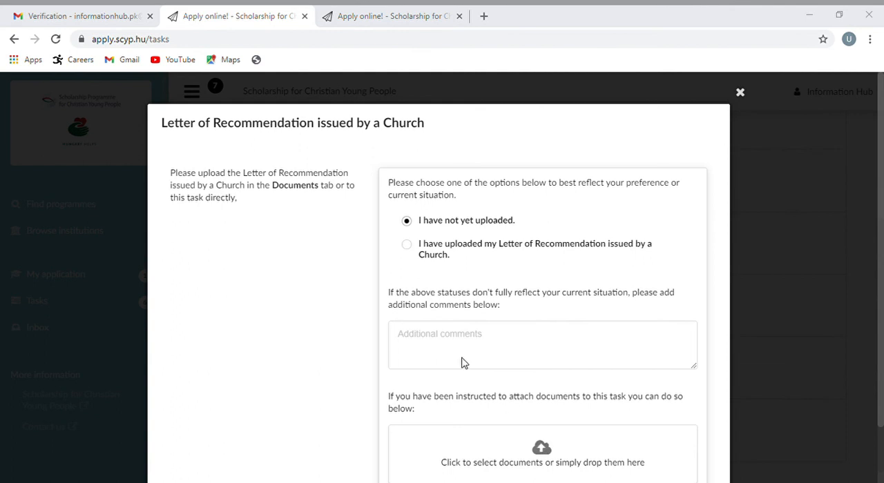
click(162, 231)
click(486, 291)
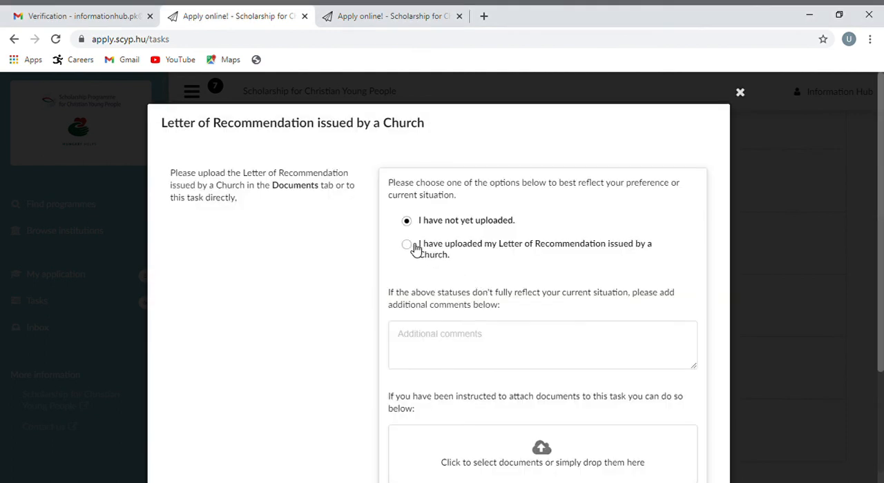
click(407, 245)
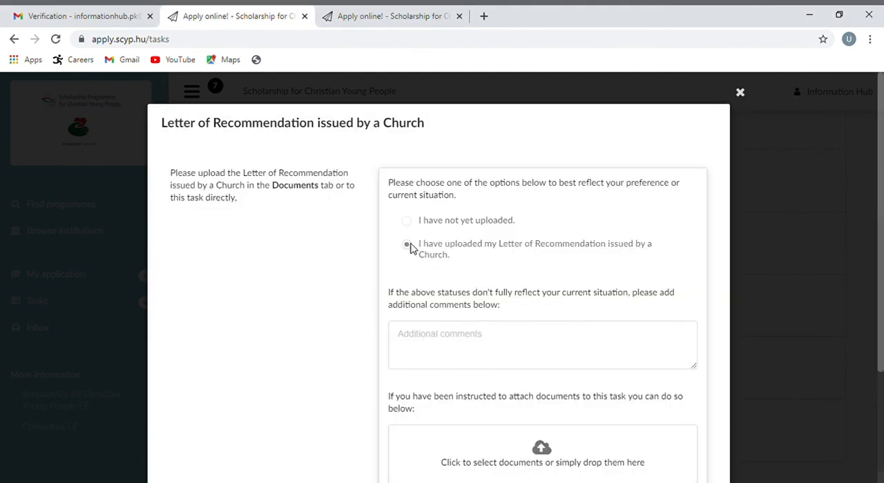
click(746, 232)
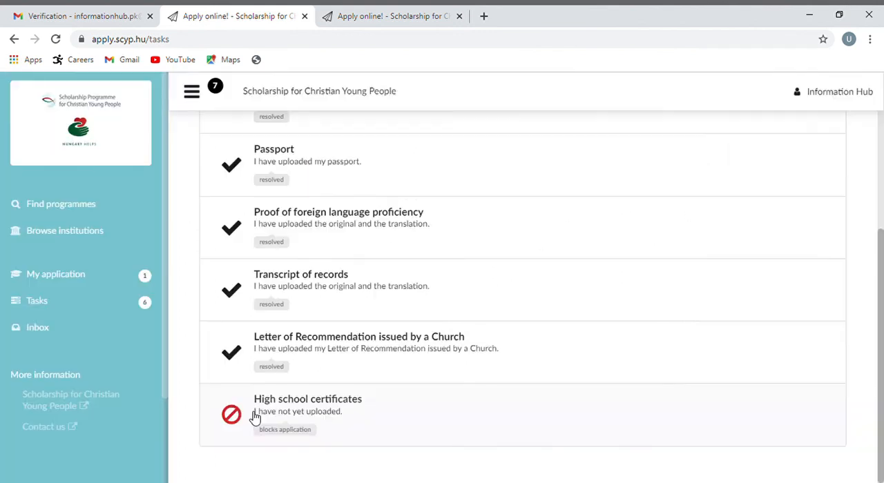
In the High school certificates task, attach the document and set the status to "I have uploaded the original and the translation"
click(254, 416)
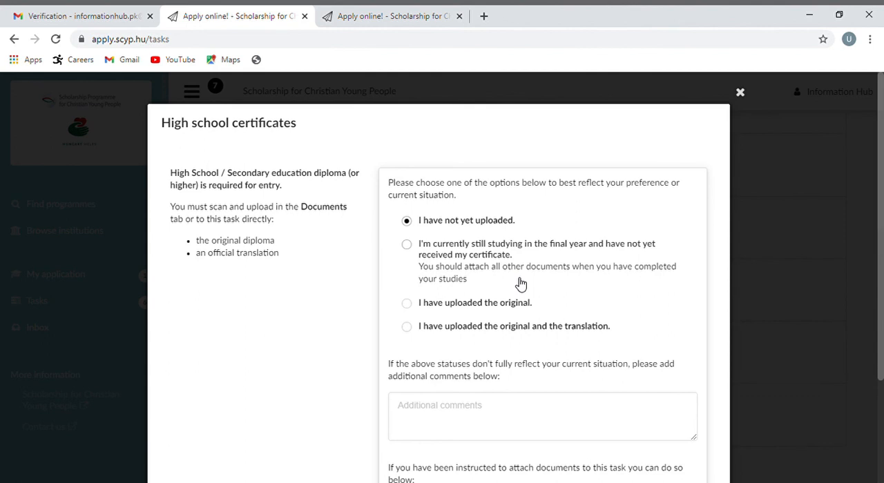
click(407, 329)
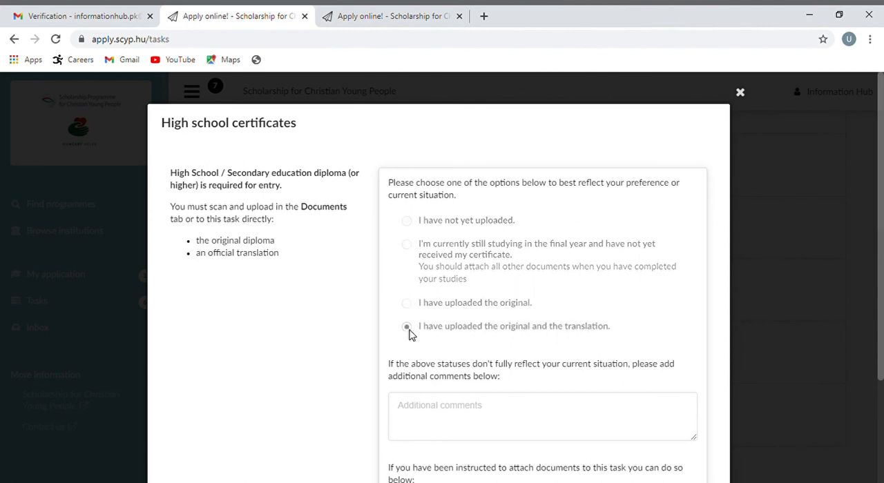
scroll(883, 365, down, 2)
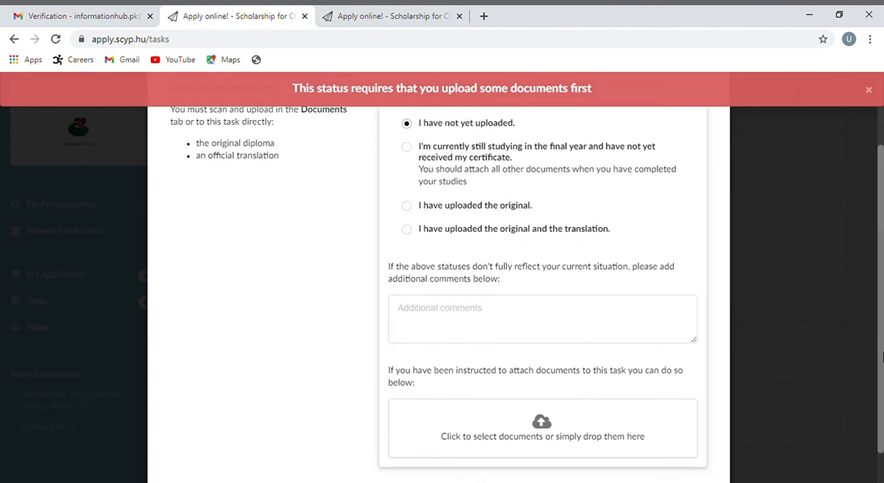
click(545, 418)
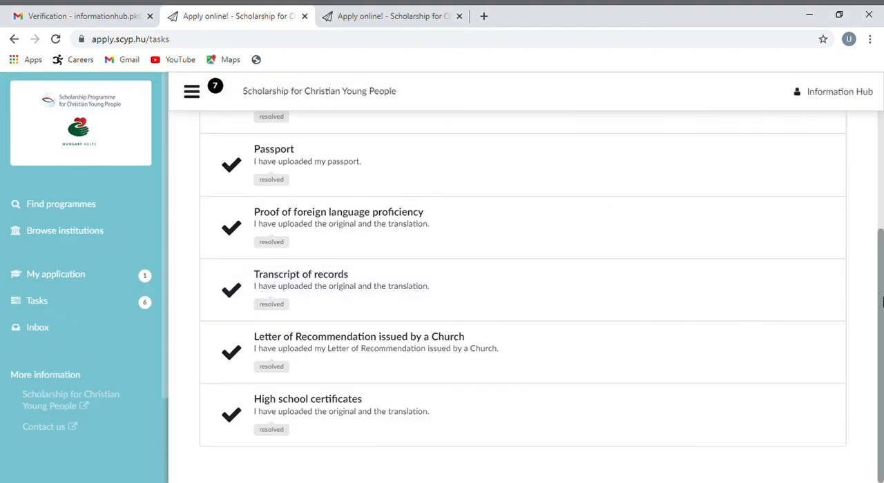
Open the unsubmitted BSc Chemistry application for editing and go to its Documents section
drag(882, 302, 880, 254)
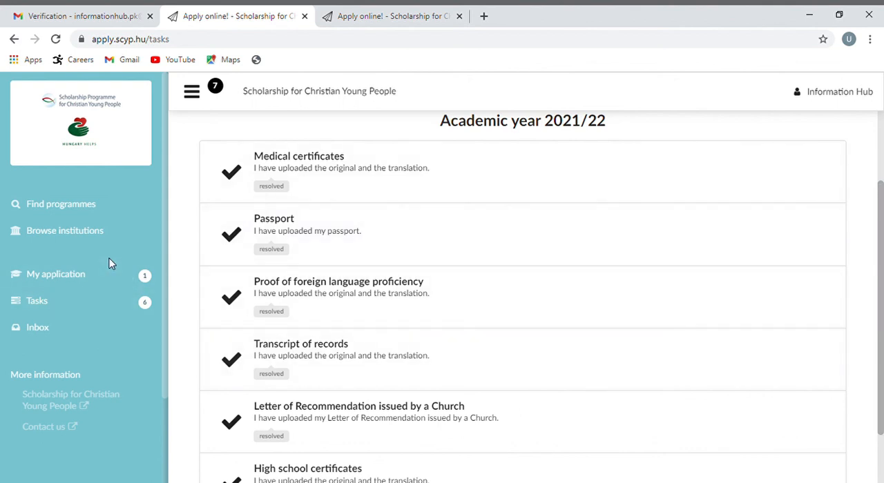
scroll(231, 305, down, 1)
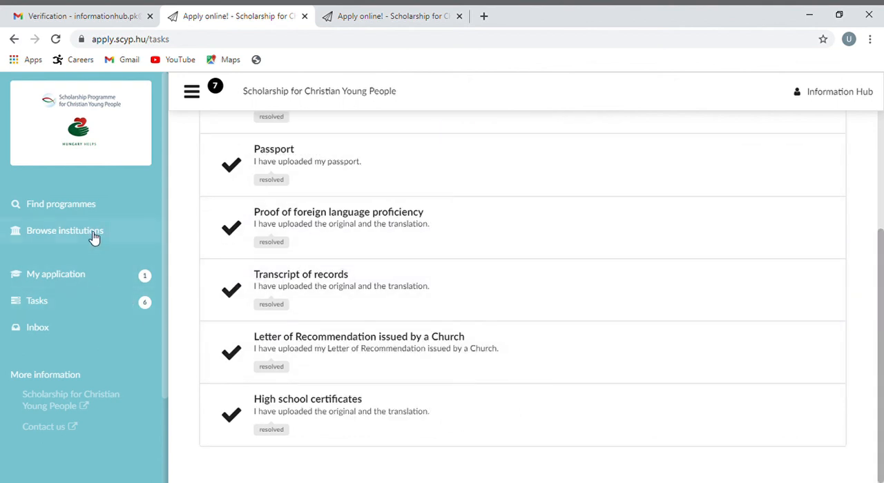
click(82, 276)
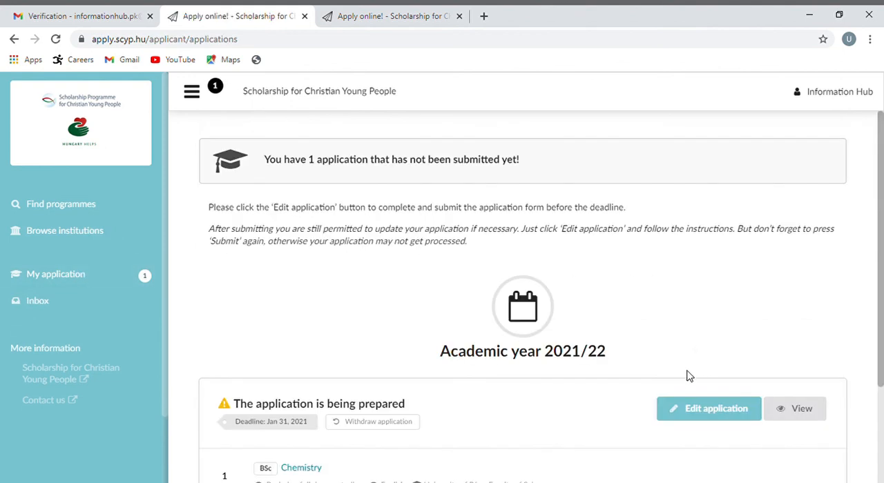
click(694, 412)
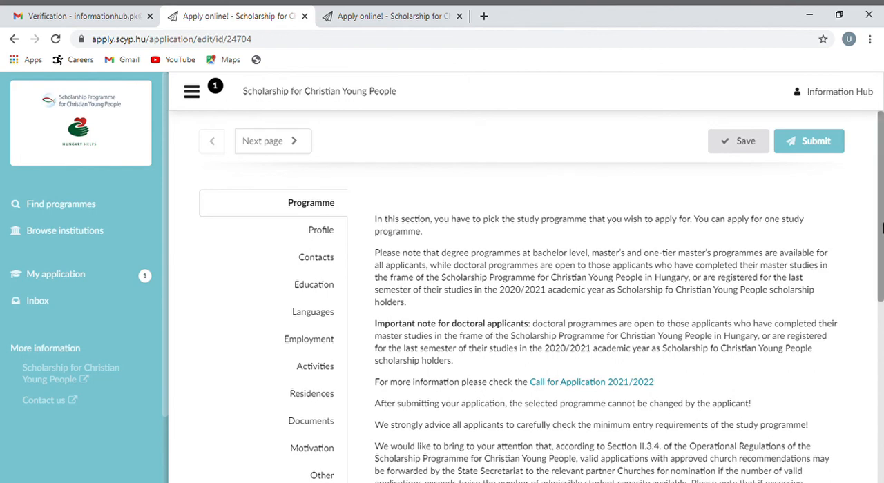
drag(882, 228, 882, 280)
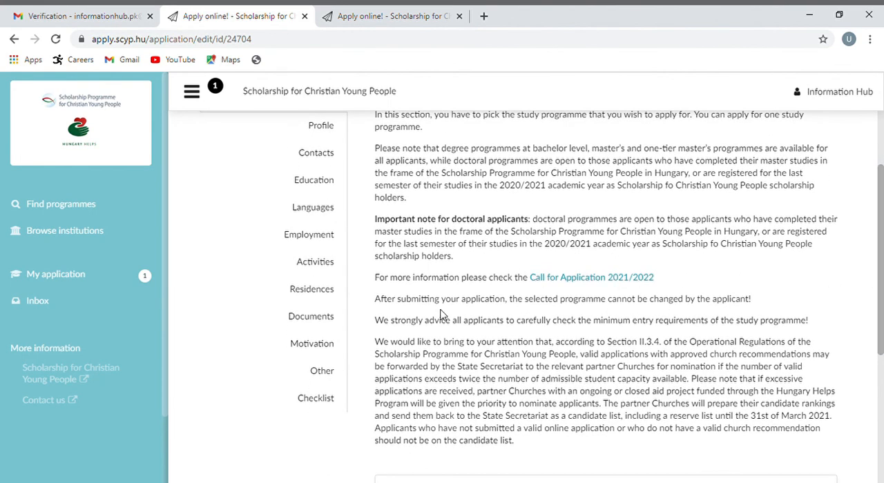
click(310, 316)
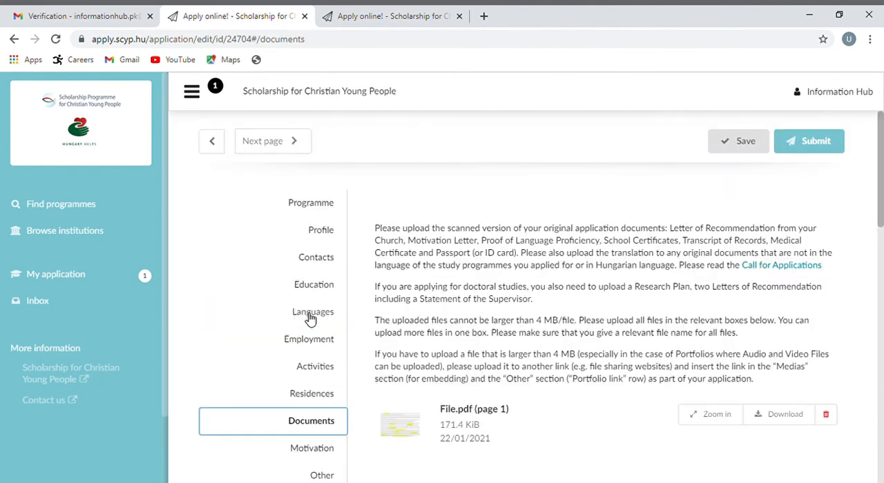
Upload another copy of File.pdf below the existing files in the application's Documents section
click(881, 234)
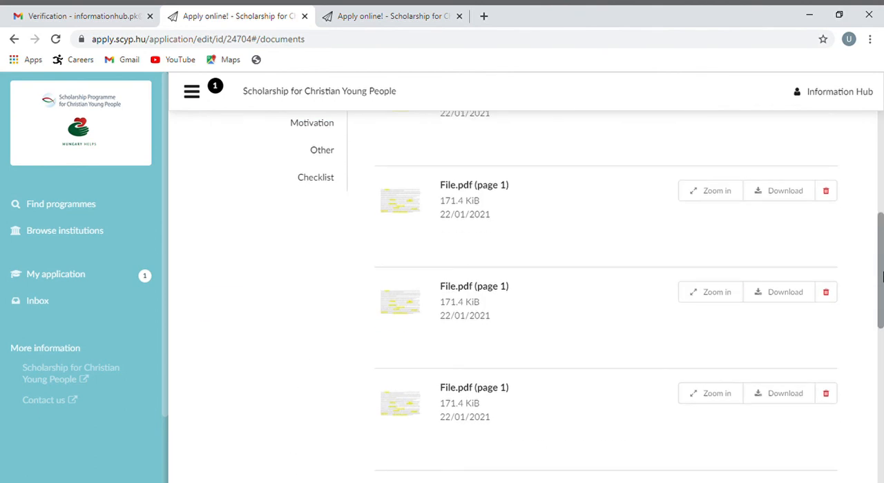
drag(881, 276, 881, 416)
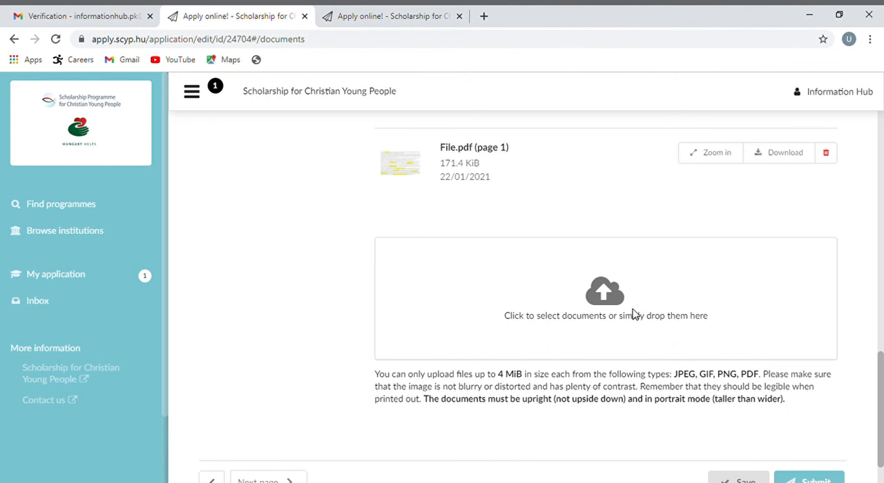
click(607, 304)
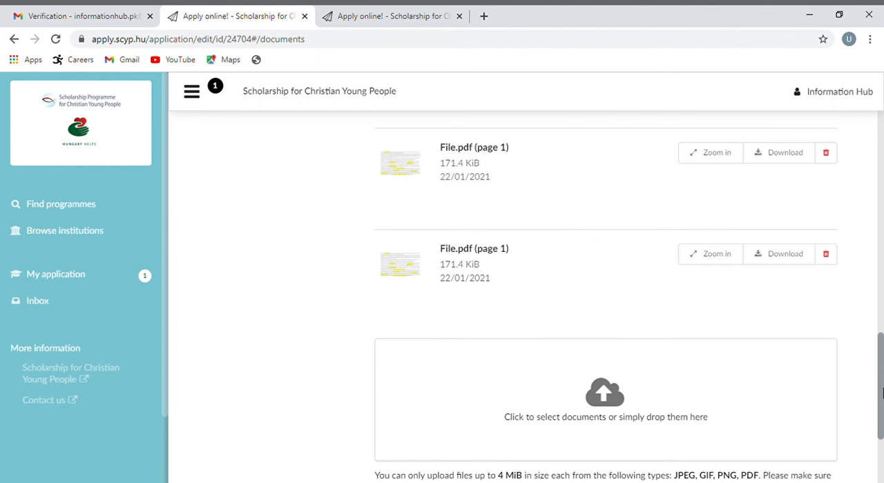
drag(882, 392, 882, 217)
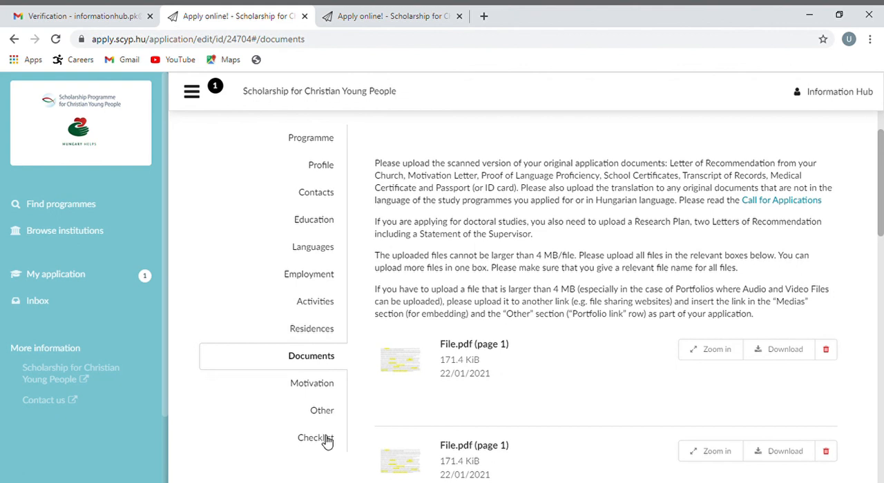
Review the medical and other relevant information fields in the Other section and return to the Documents section
click(322, 411)
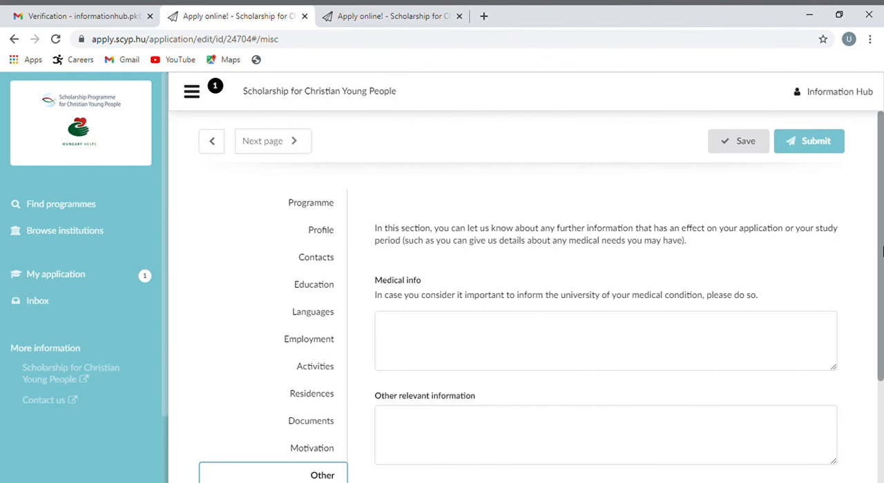
drag(878, 256, 881, 321)
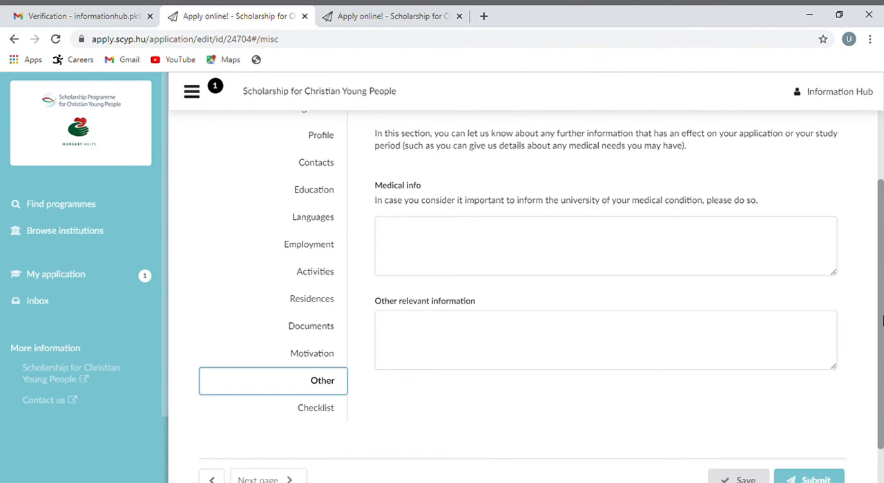
drag(881, 323, 881, 413)
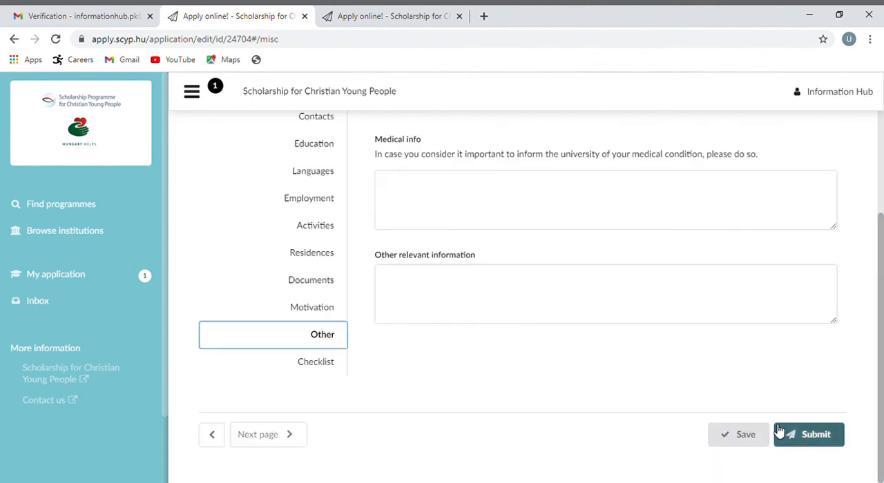
click(324, 292)
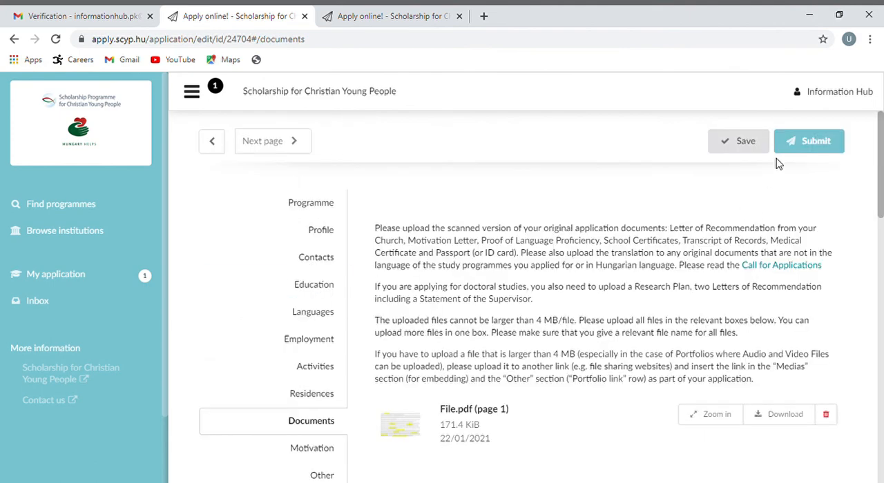
Save the application and try to submit it, confirming that all information and documents are provided
click(745, 154)
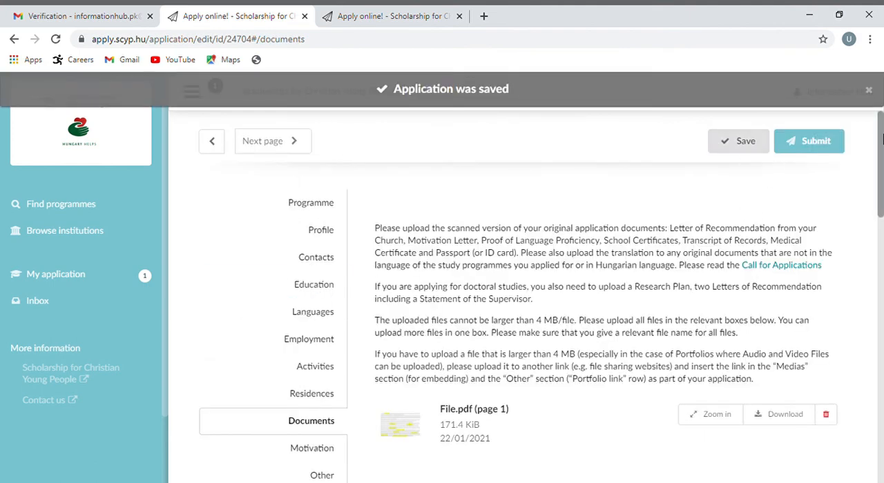
drag(881, 139, 880, 419)
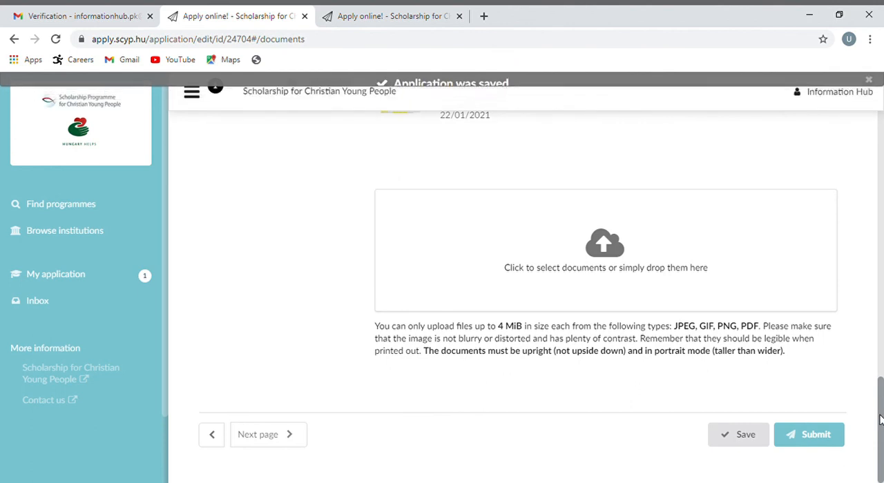
click(819, 436)
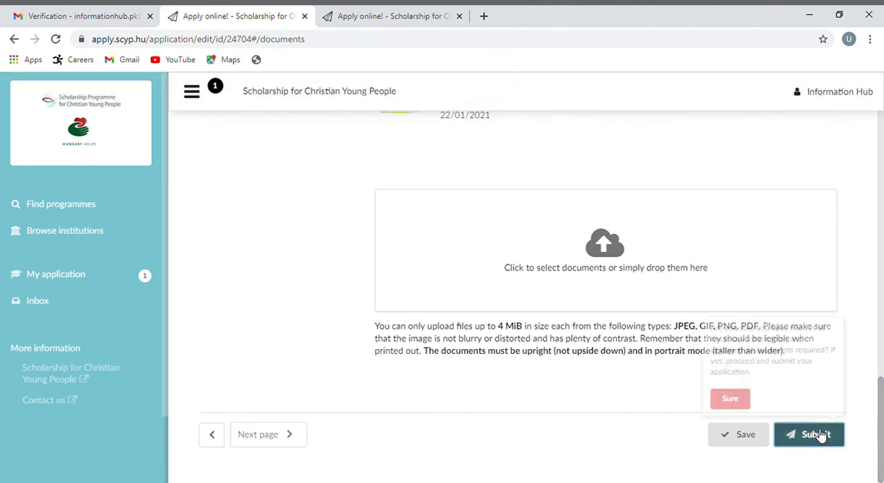
click(715, 396)
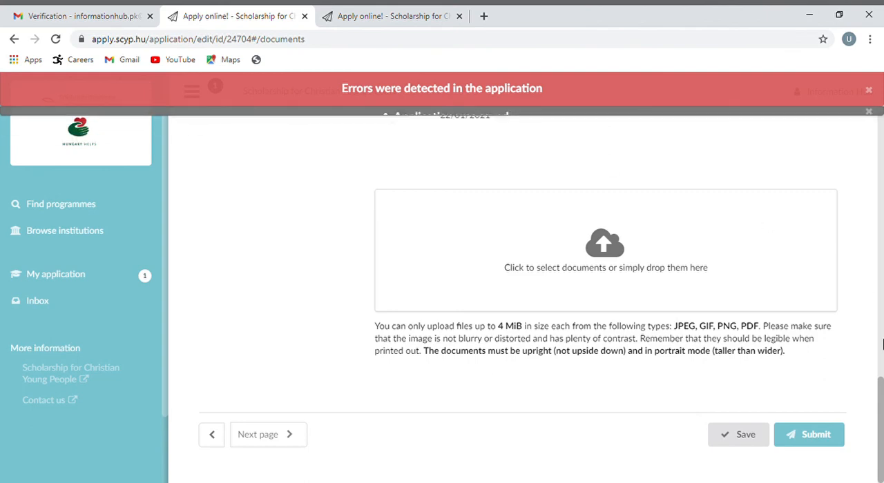
In the flagged Profile section, choose Passport as the primary identification document and save the application
drag(881, 397, 881, 142)
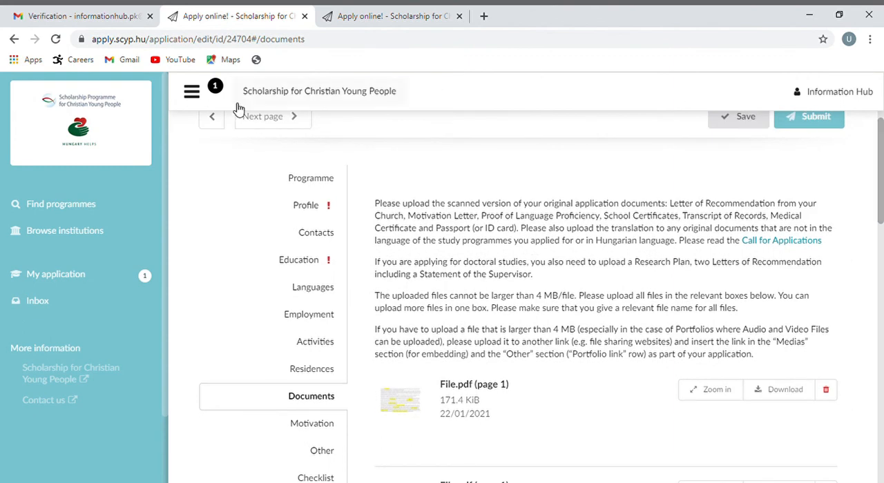
click(326, 206)
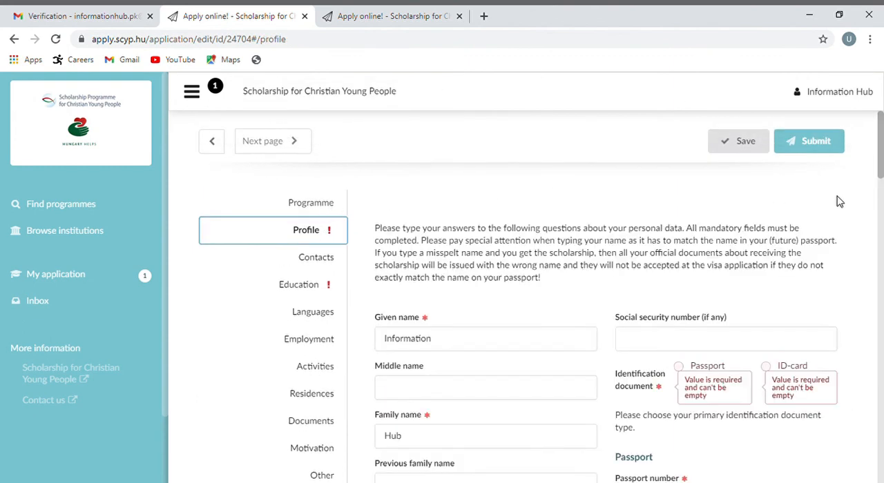
click(880, 199)
drag(880, 199, 881, 146)
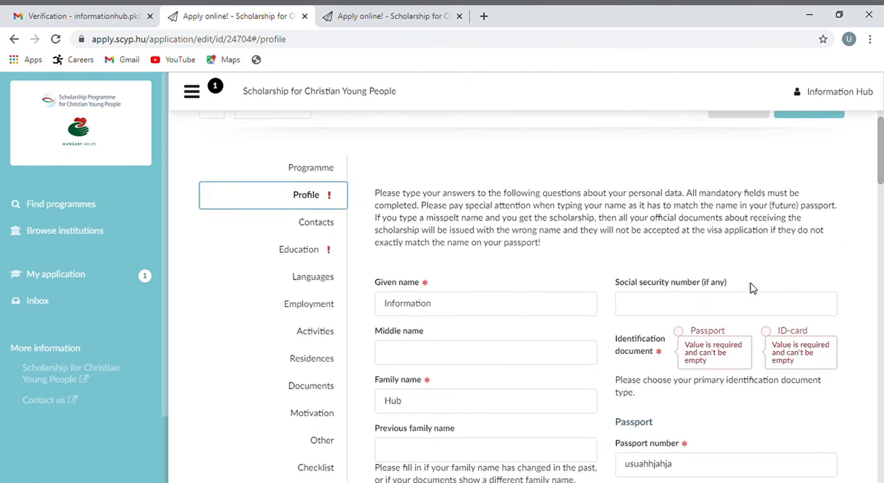
click(681, 333)
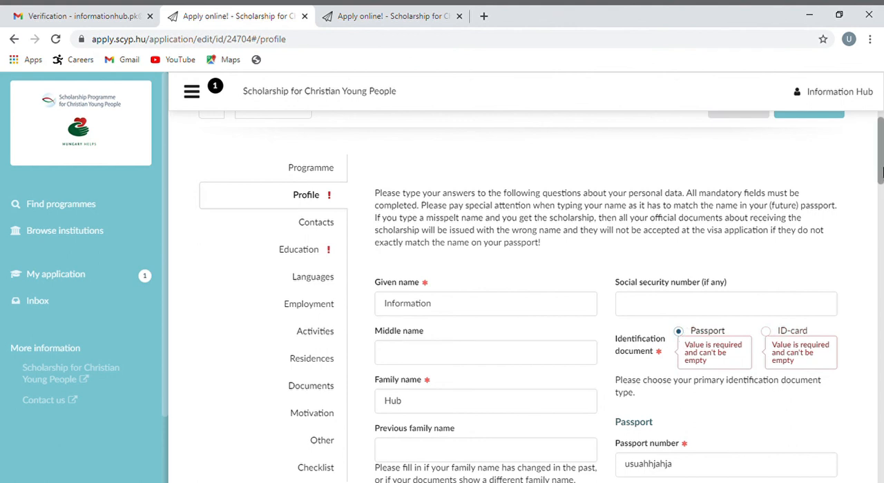
In the flagged Education section, set the secondary education entry's country to Pakistan and save the application
click(293, 260)
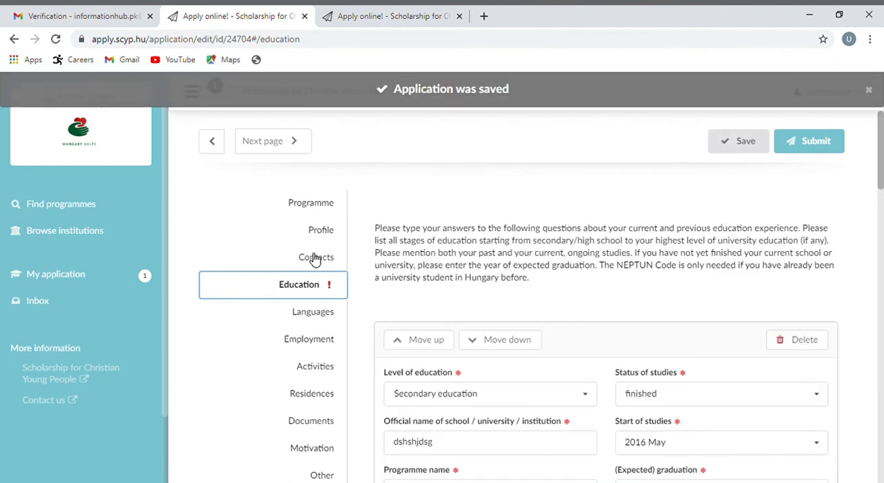
drag(881, 187, 882, 272)
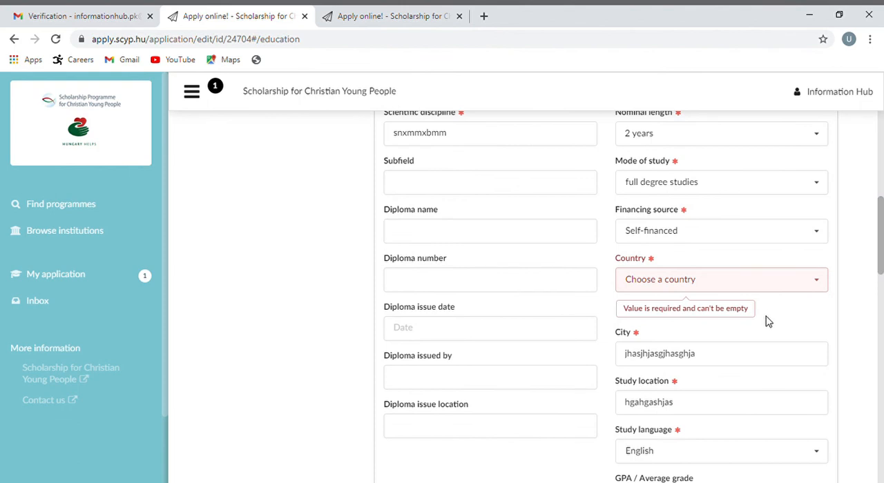
click(820, 290)
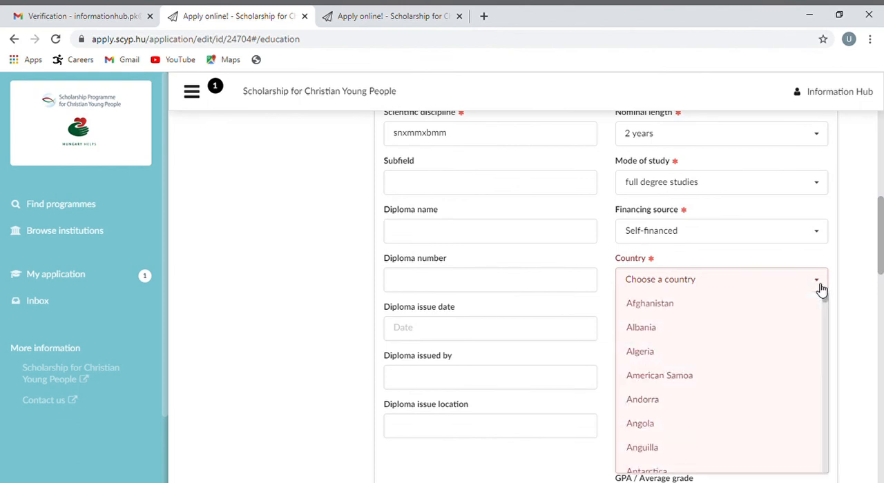
click(779, 282)
text(paki)
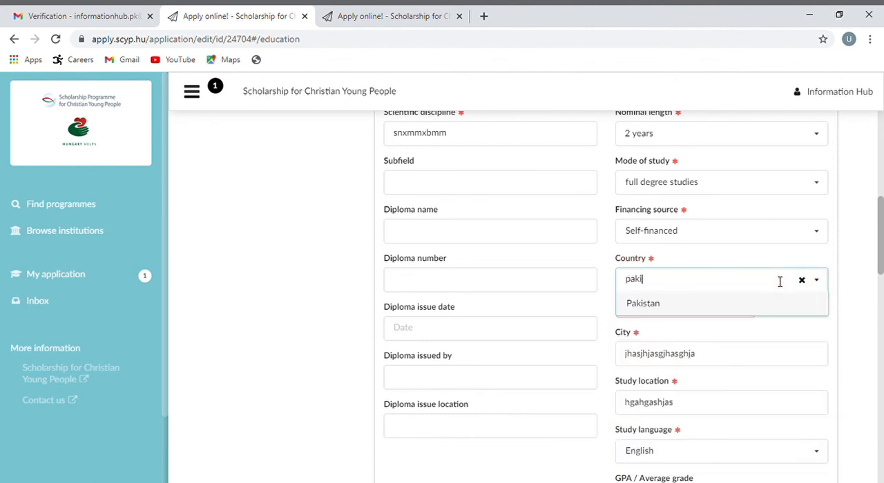
click(699, 312)
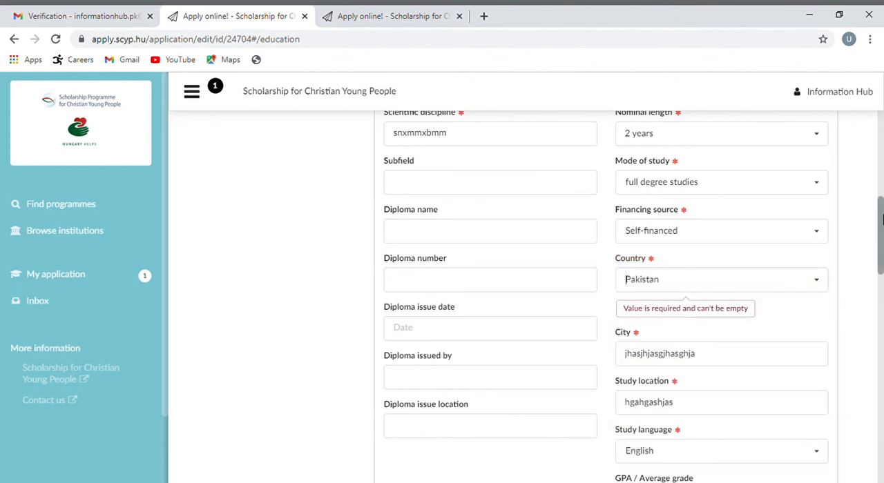
drag(881, 219, 882, 124)
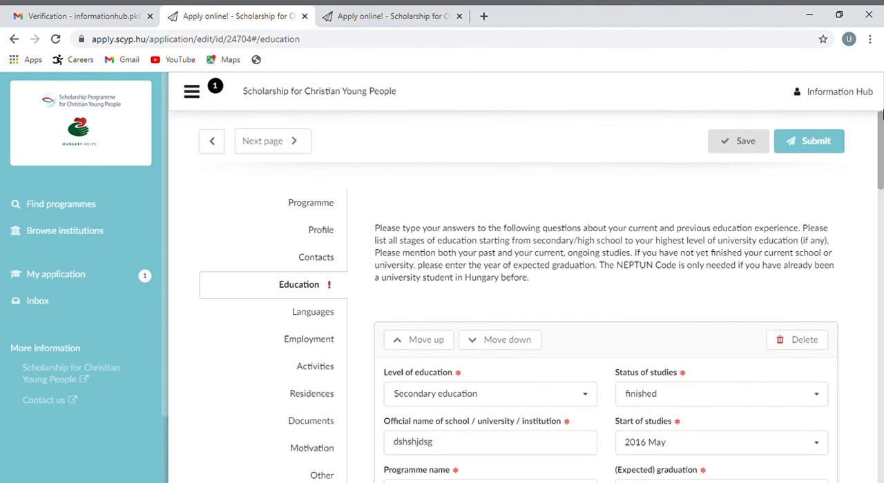
click(760, 149)
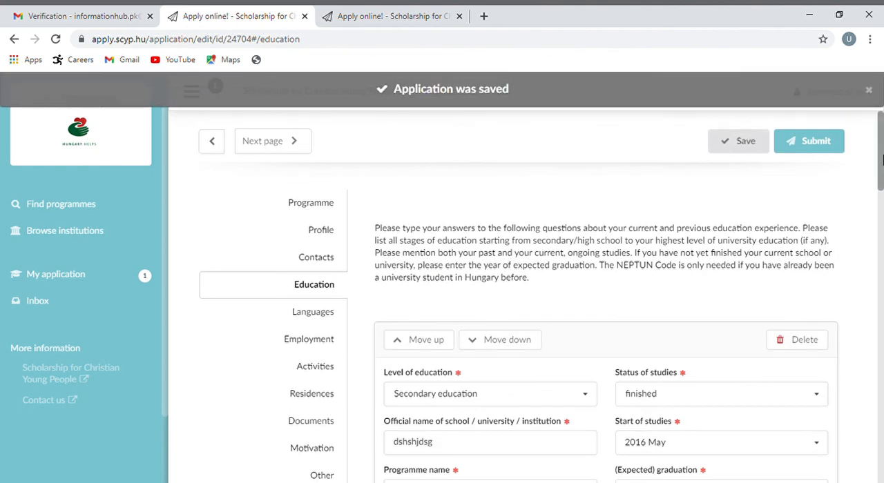
Submit the corrected application and confirm the submission
drag(882, 160, 881, 390)
click(809, 434)
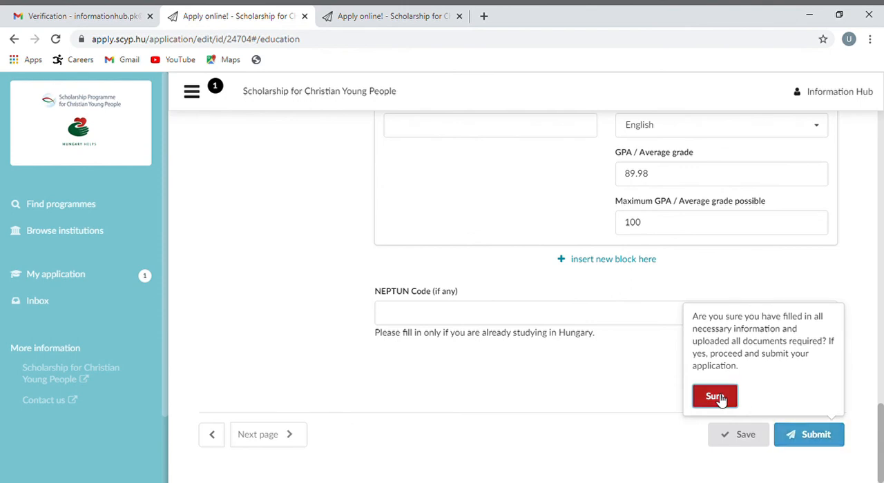
click(715, 397)
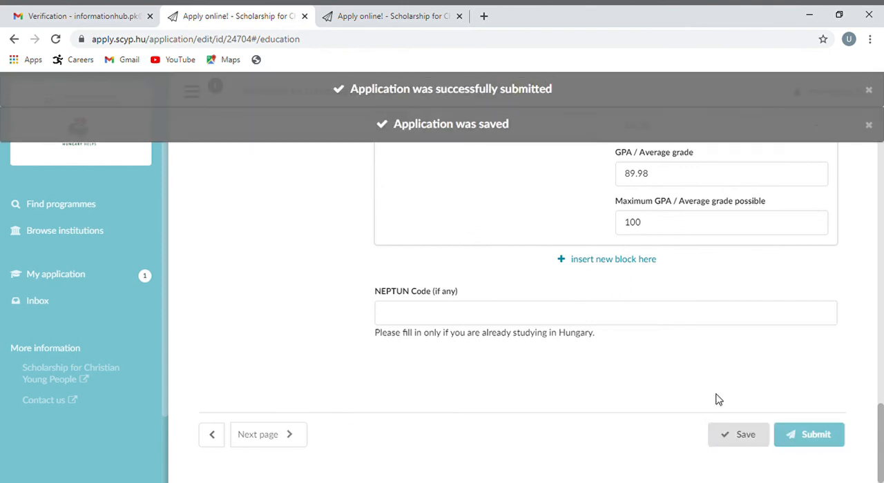